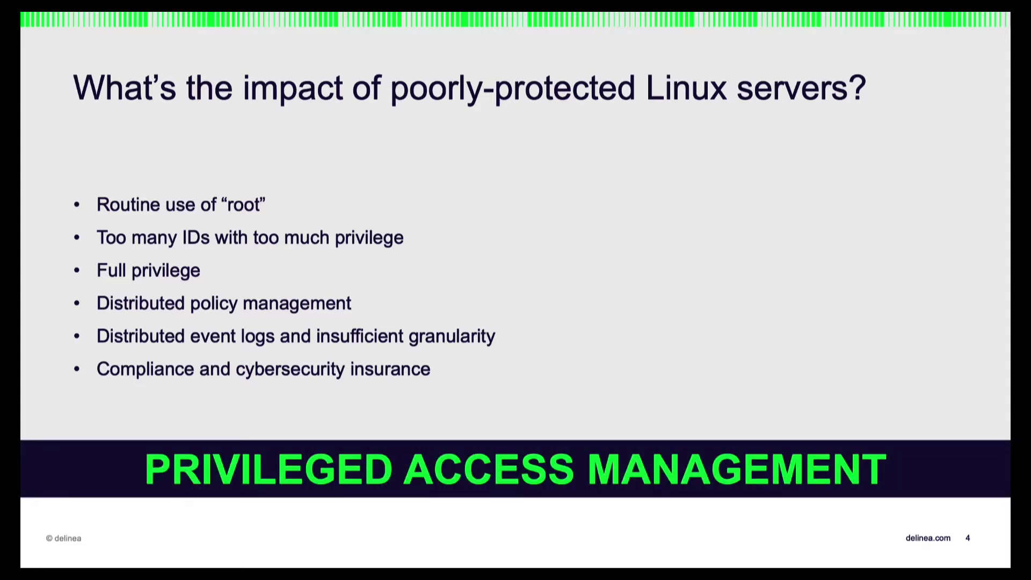
Advance past the Linux-impact slide to the PAM maturity journey slide.
key(Right)
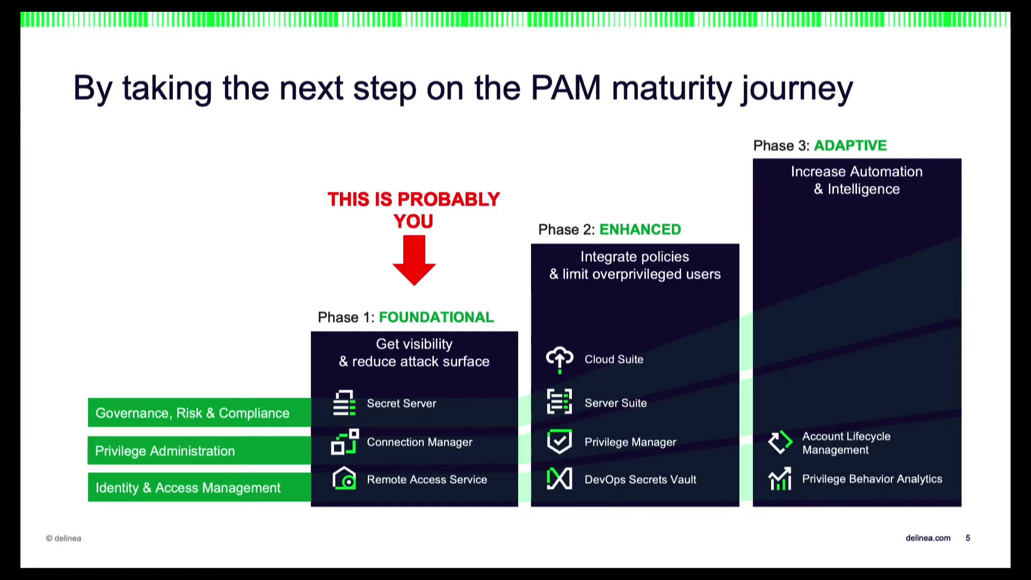
Advance the slide so the red arrow moves to Phase 2.
key(Right)
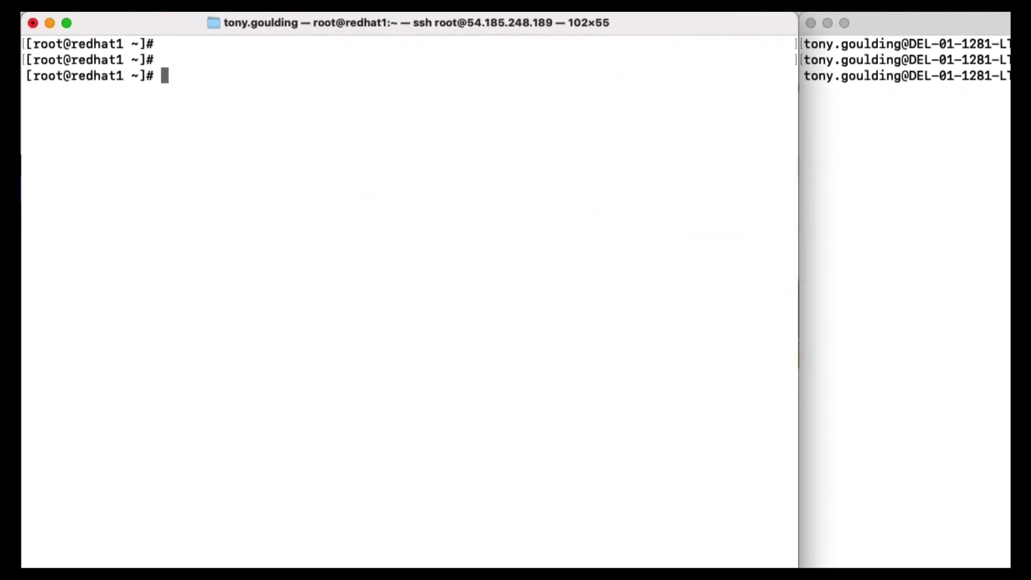
Run cat /etc/passwd, cat /etc/group and grep wheel /etc/sudoers in the root shell.
text(cat /et)
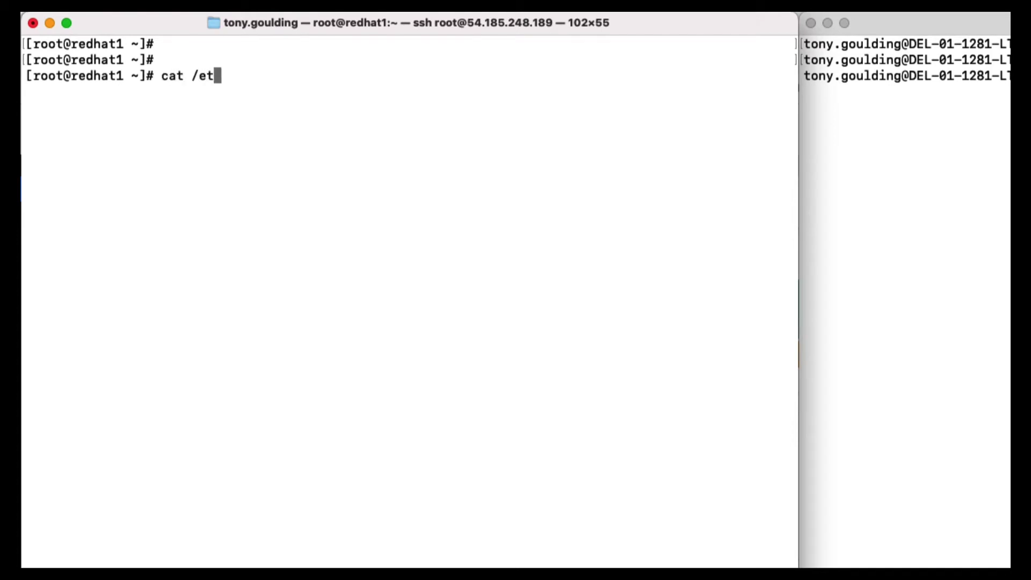
text(c/passwd)
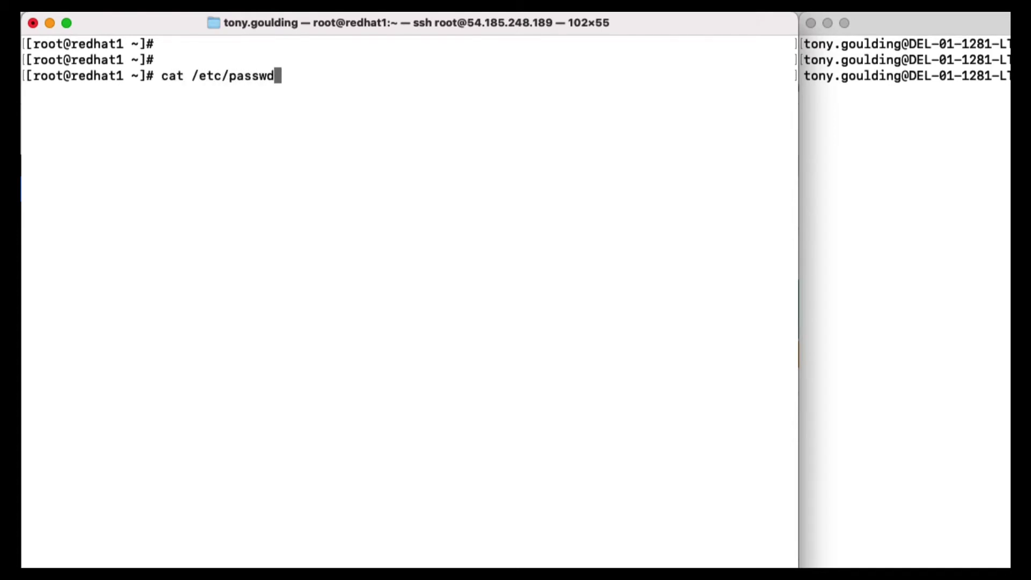
key(Return)
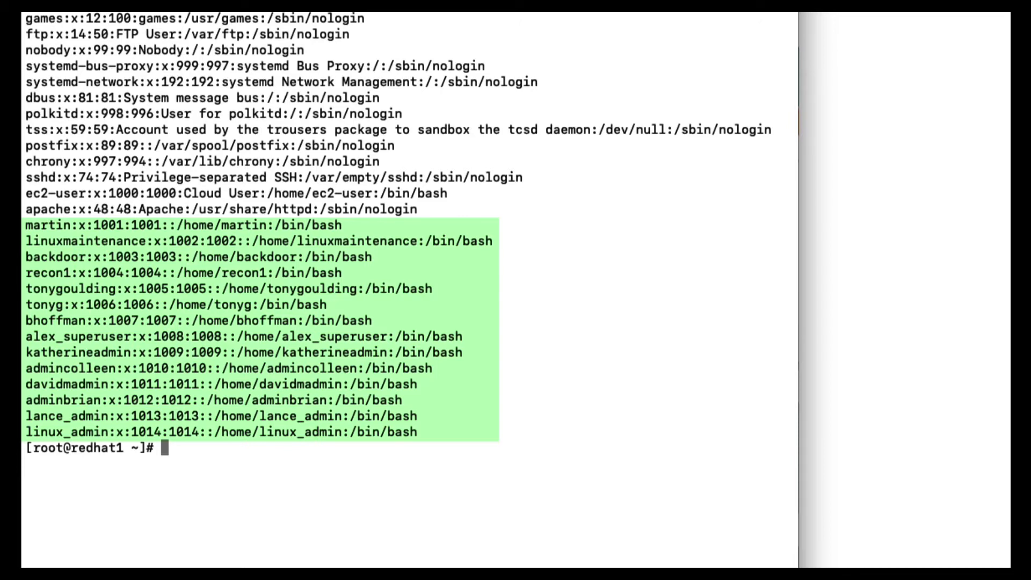
key(Return)
key(Return)
text(cat /)
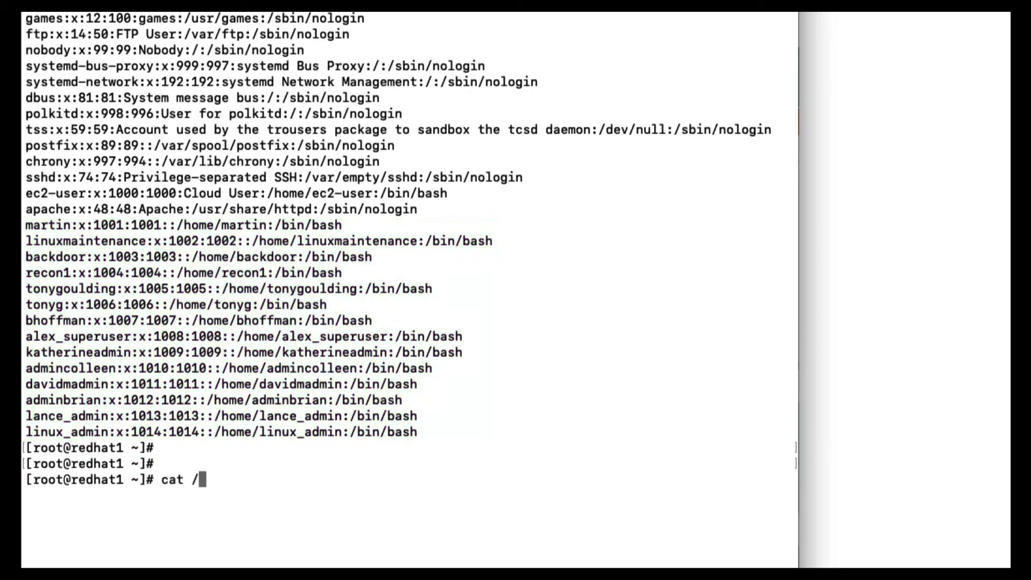
text(etc/group)
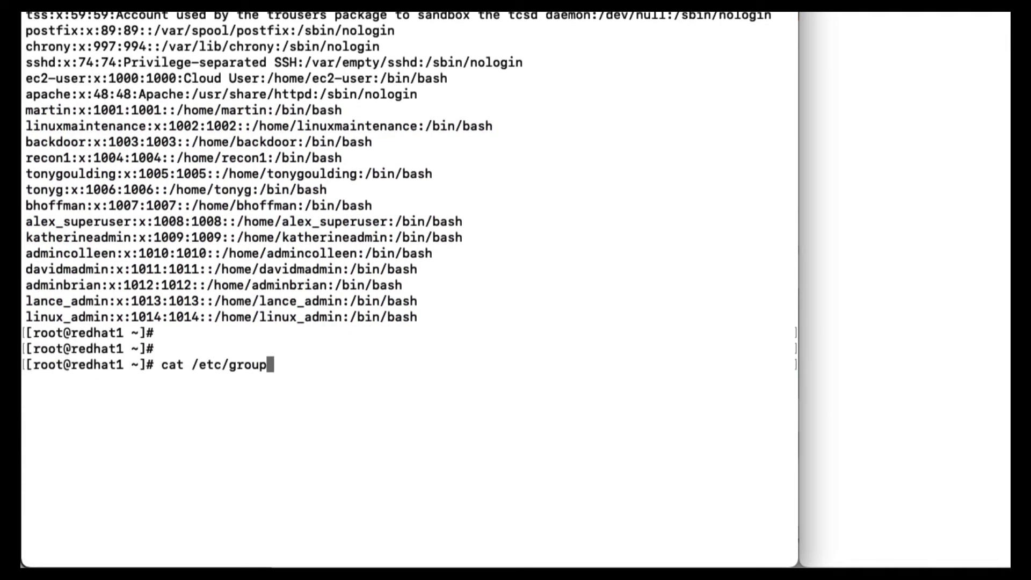
key(Return)
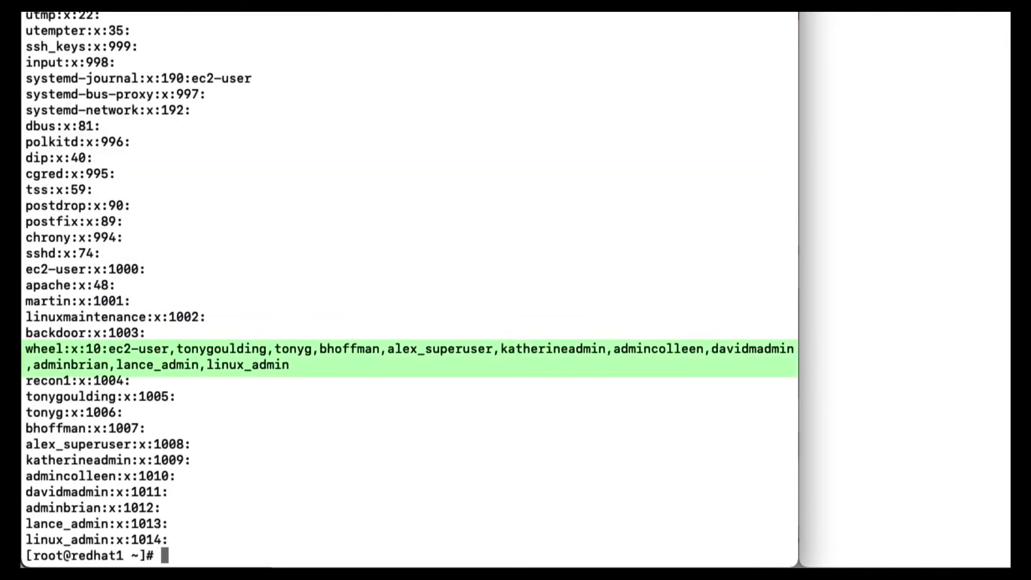
key(Return)
key(Return)
key(Return)
text(g)
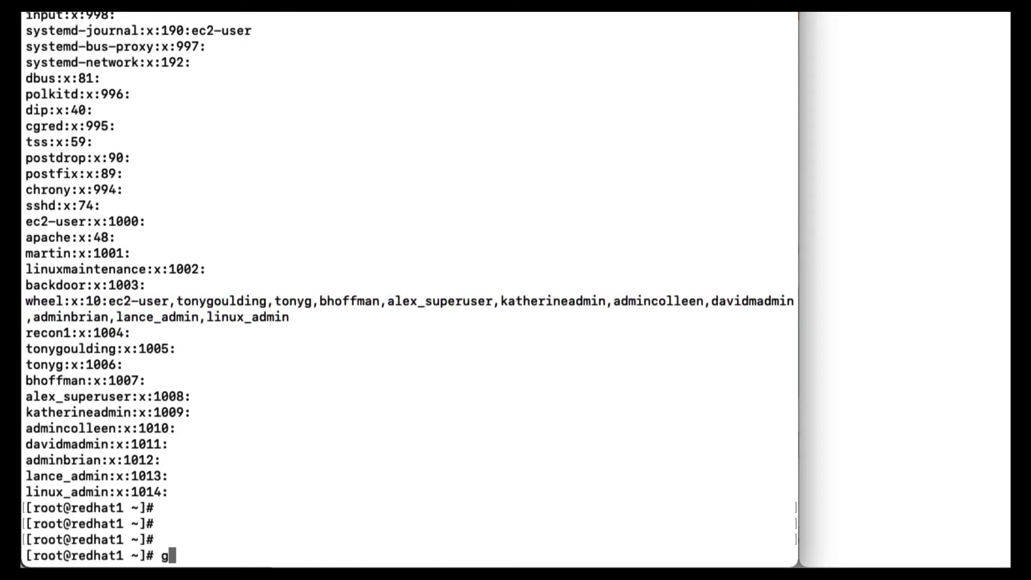
text(rep wheel /etc/sudoer)
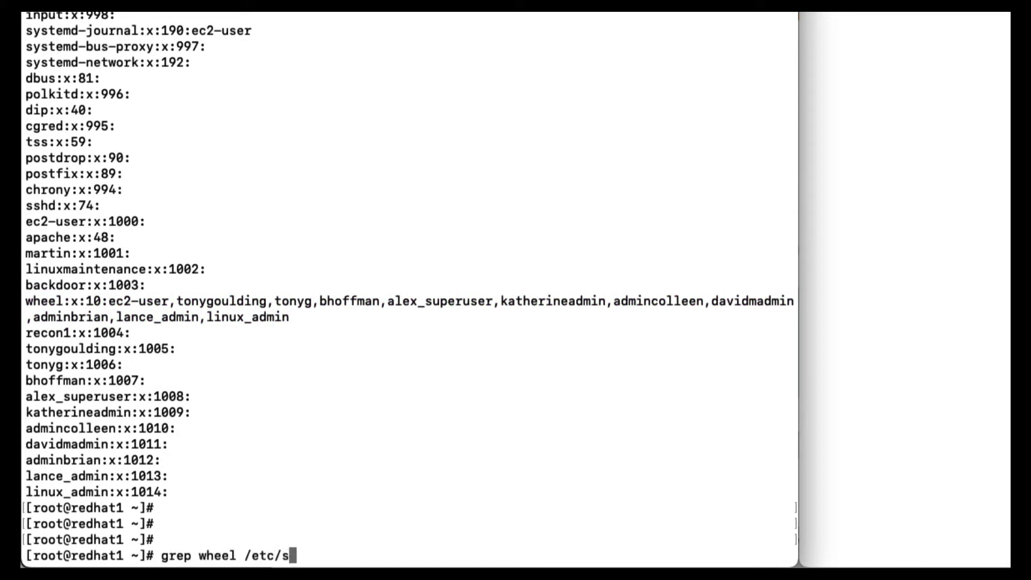
text(s)
key(Return)
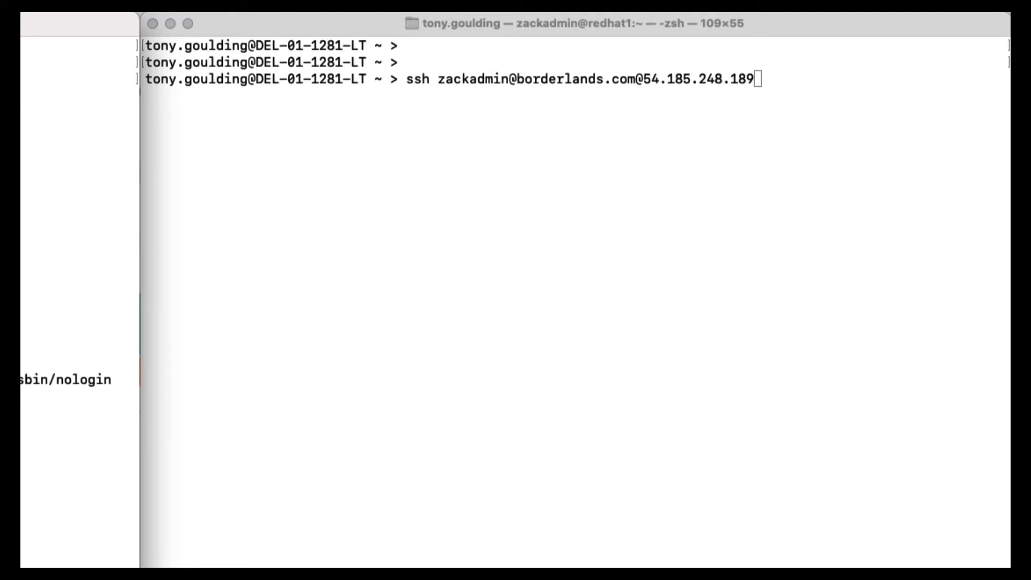
SSH into the Linux host as the domain admin with password and security-question MFA (option 4).
click(456, 268)
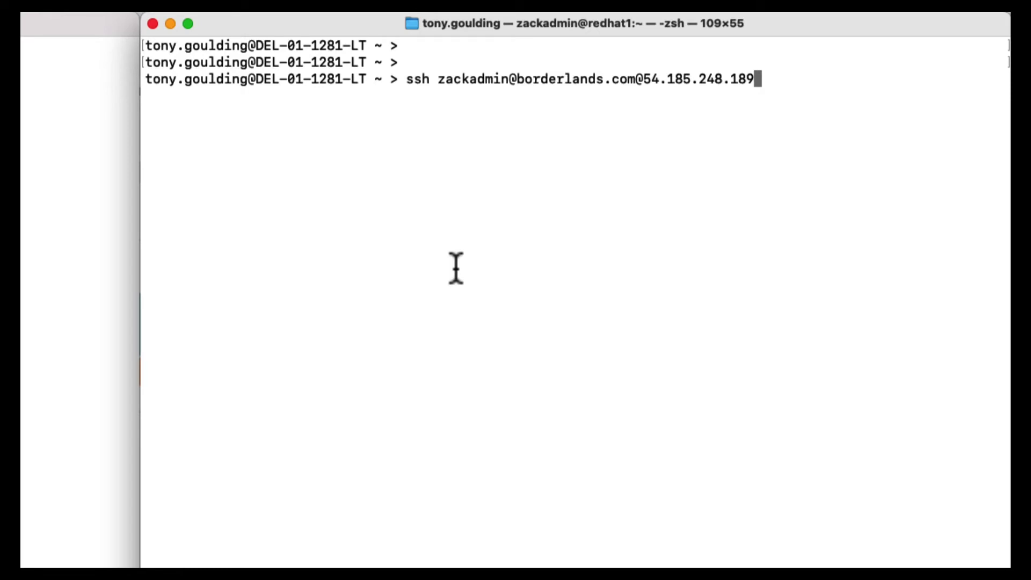
key(Return)
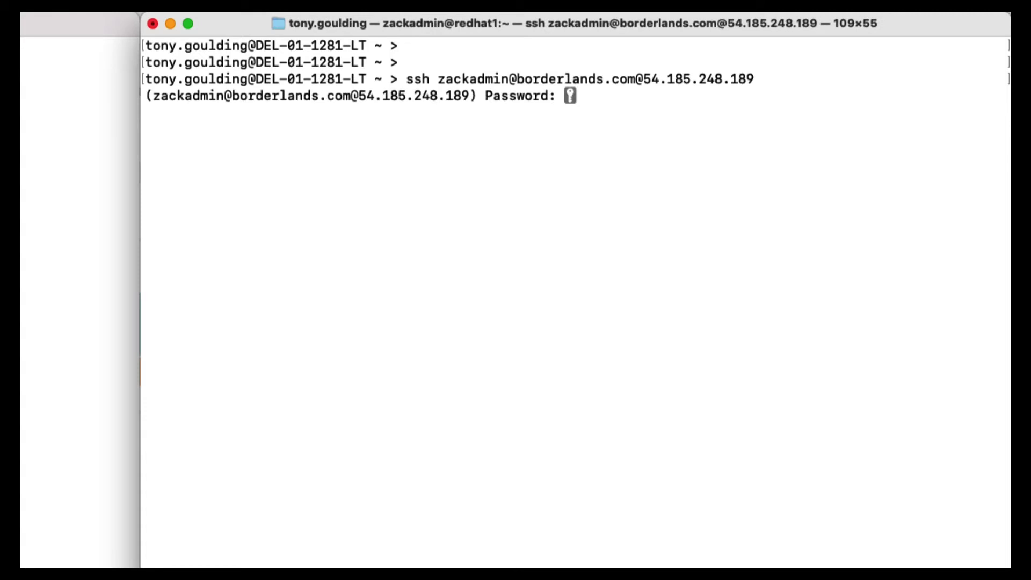
key(Return)
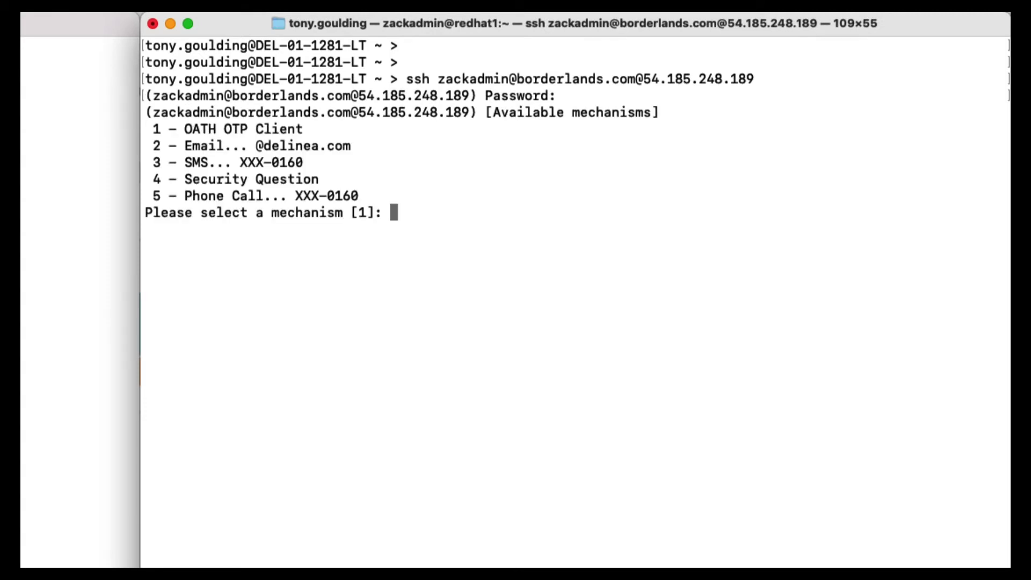
text(4)
key(Return)
key(Return)
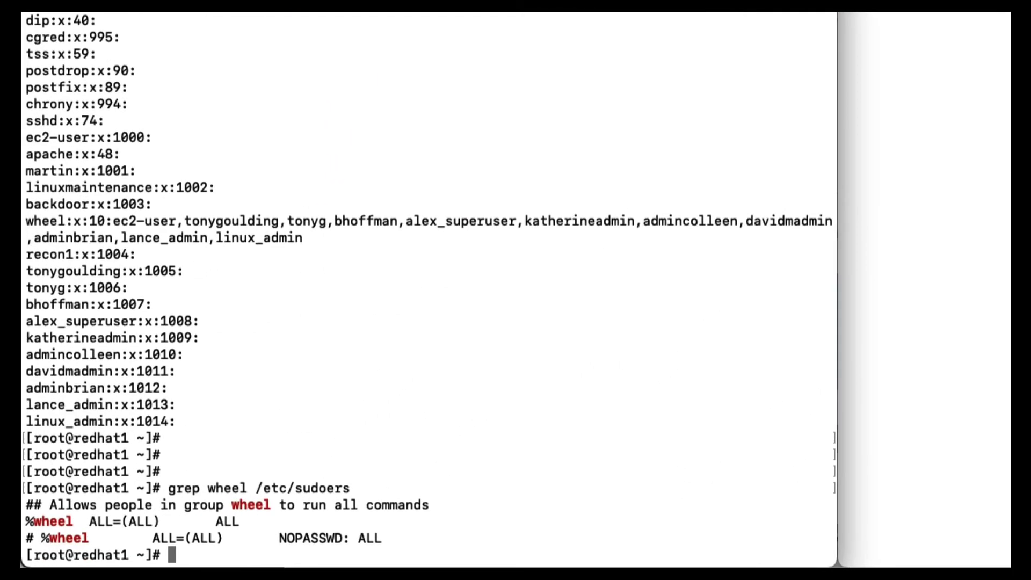
Run adinfo to show redhat1's Active Directory join to borderlands.com.
key(Return)
key(Return)
text(adin)
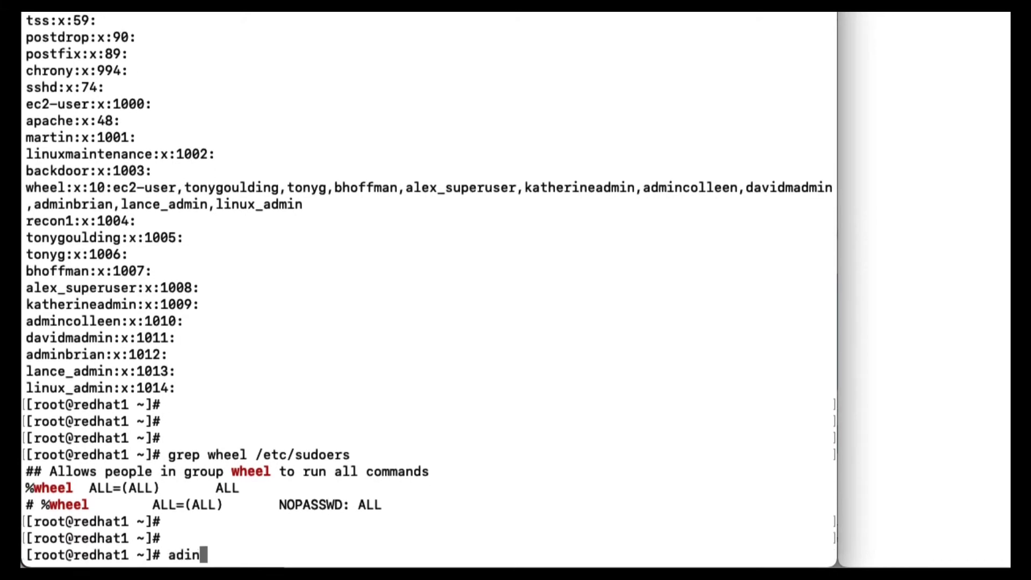
text(fo)
key(Return)
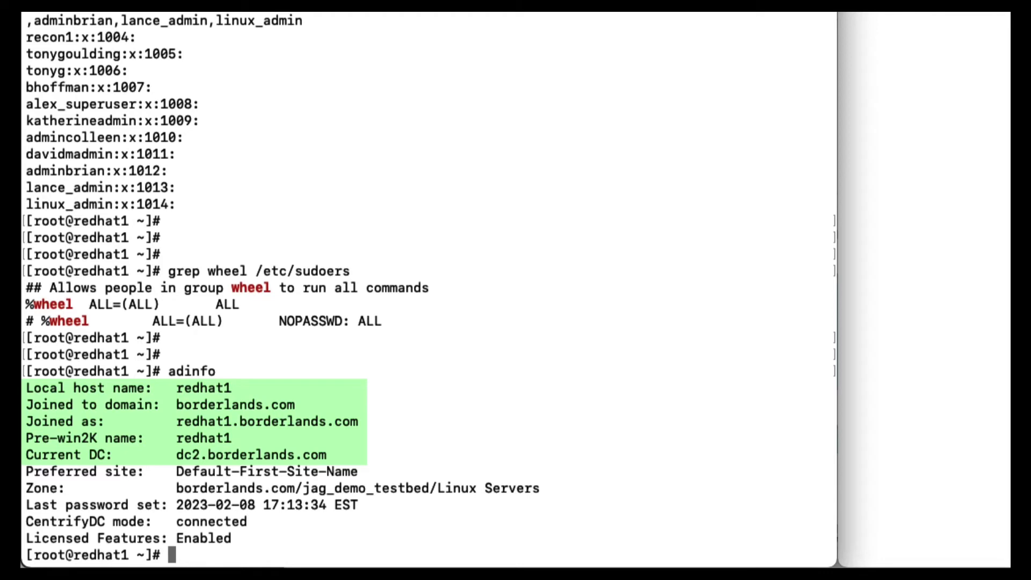
Show the admin account is missing from /etc/passwd yet resolves through adquery user -P.
key(Return)
key(Return)
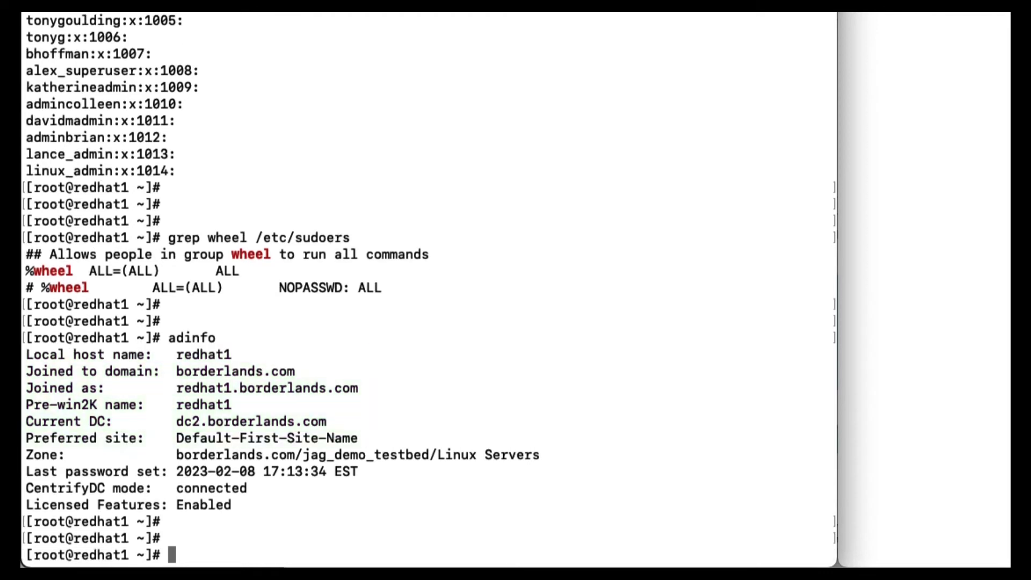
text(grep zackadmin /e)
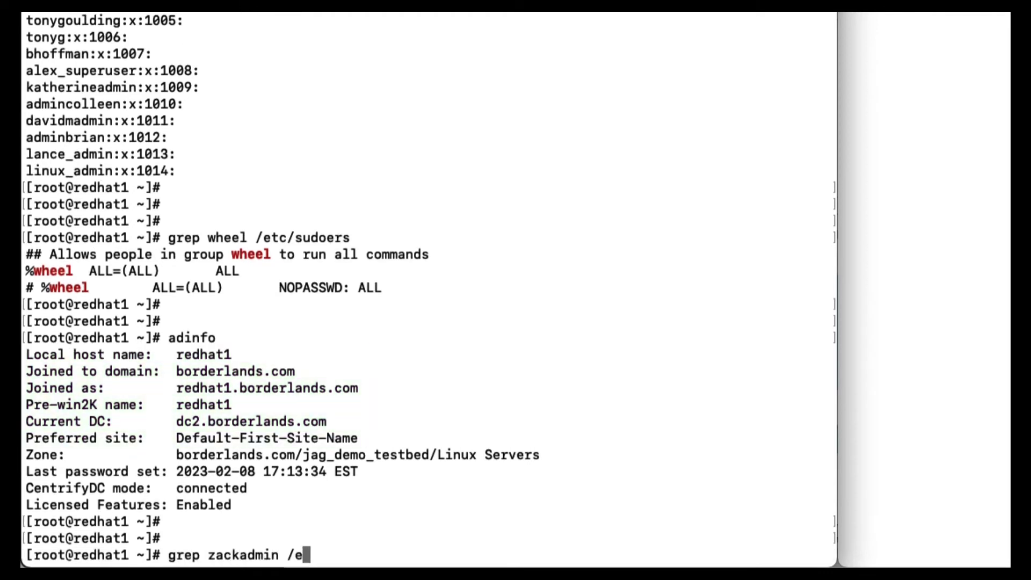
text(tc/passwd)
key(Return)
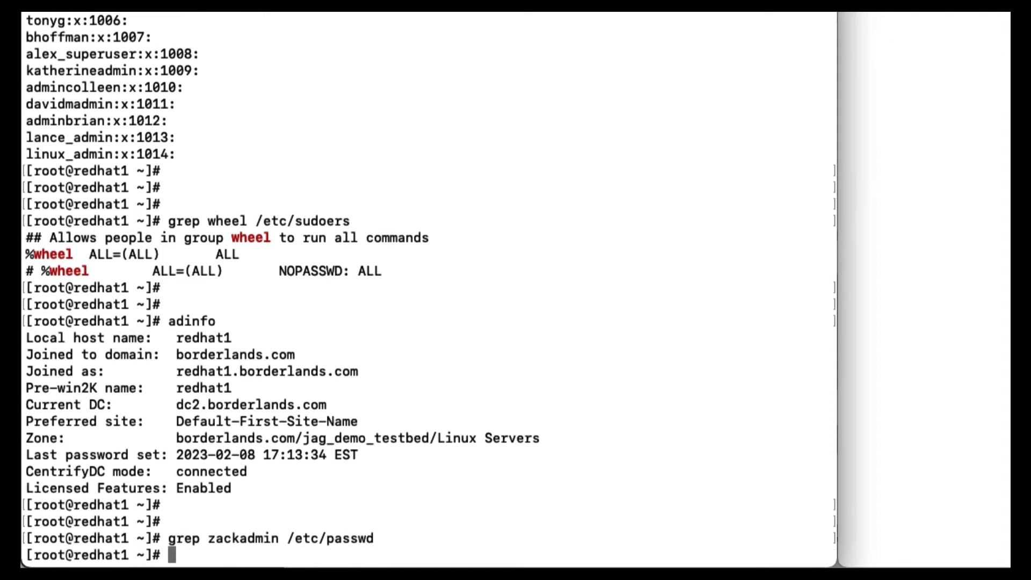
key(Return)
text(adquery user )
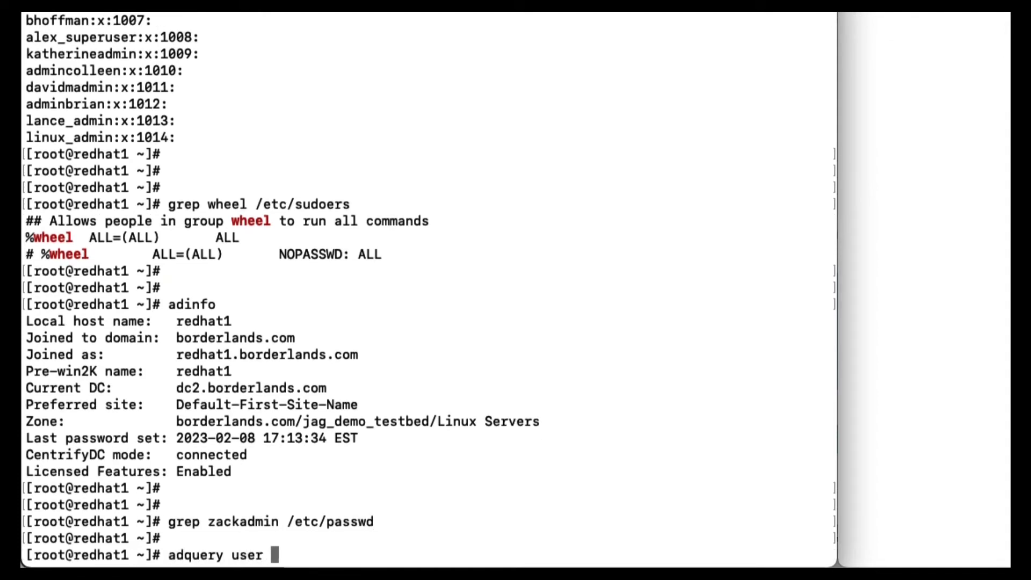
text(-P zackad)
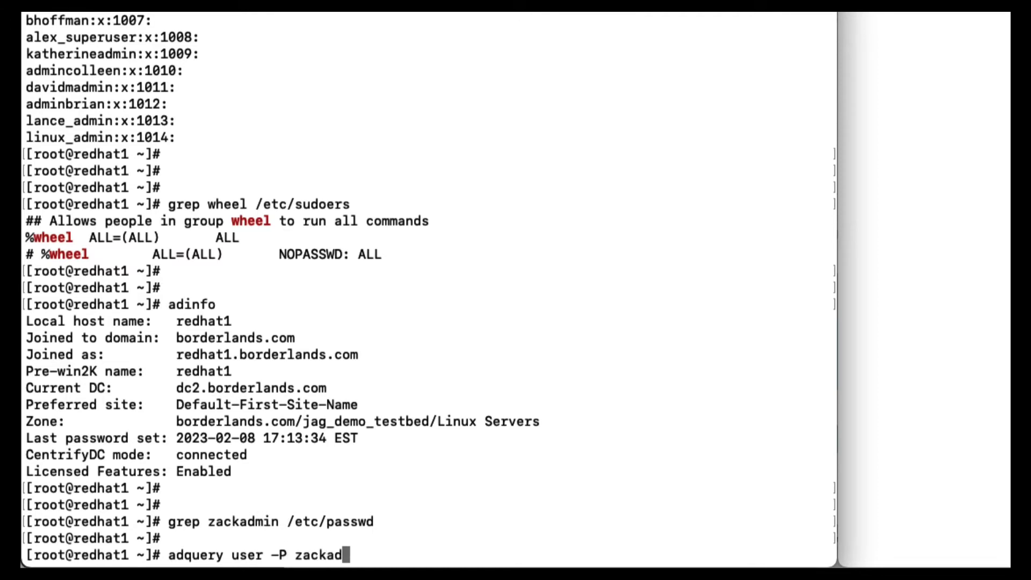
text(min)
key(Return)
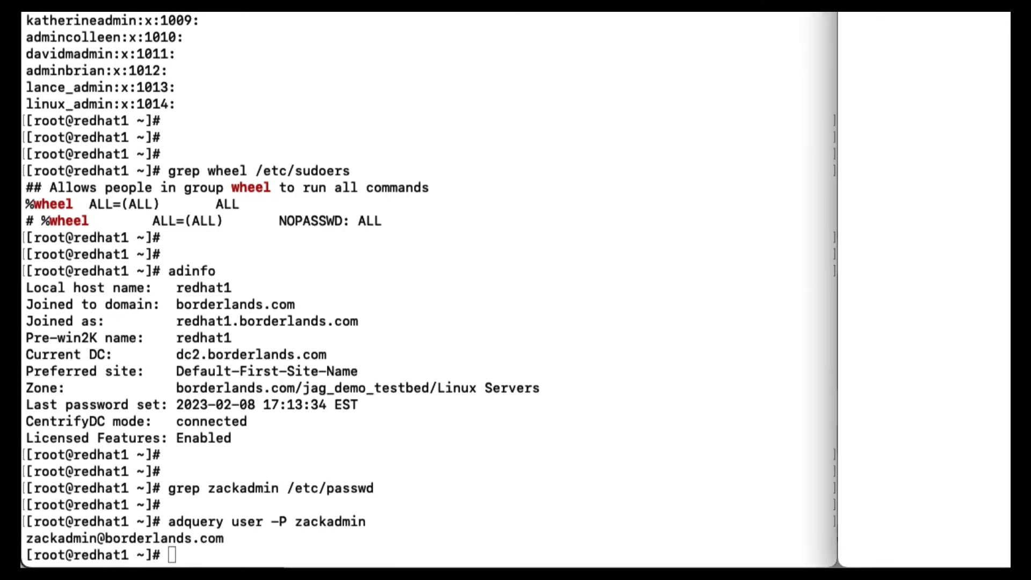
key(super+grave)
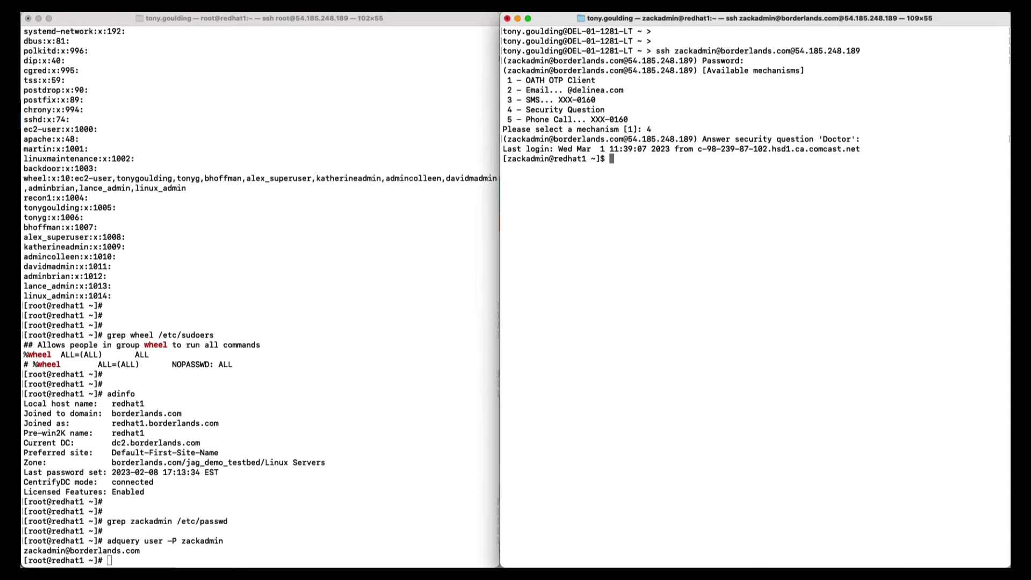
Try vi /etc/sudoers as the domain admin, hit Permission Denied, and quit with :q.
key(Return)
key(Return)
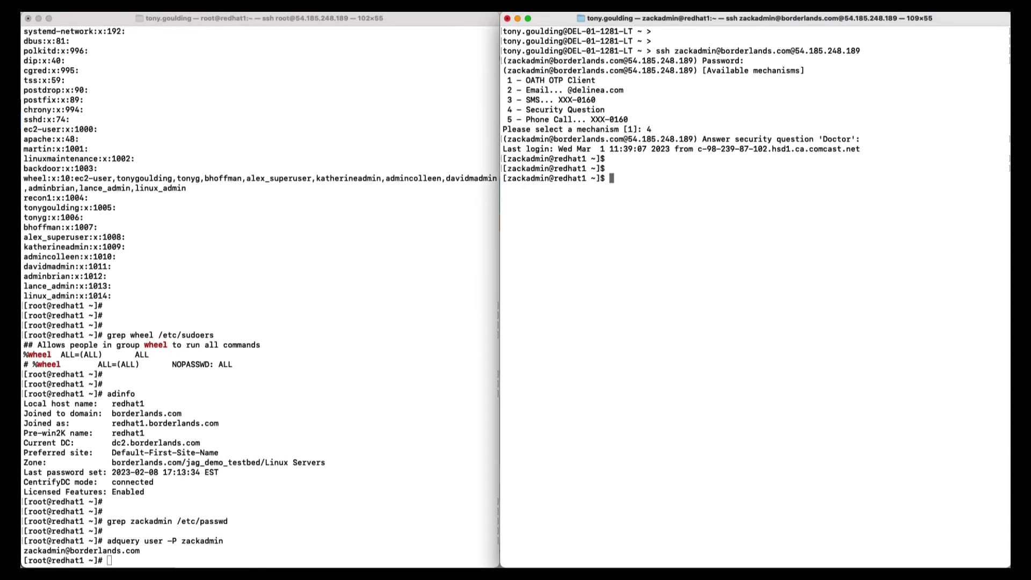
text(vi /etc/sudoers)
key(Return)
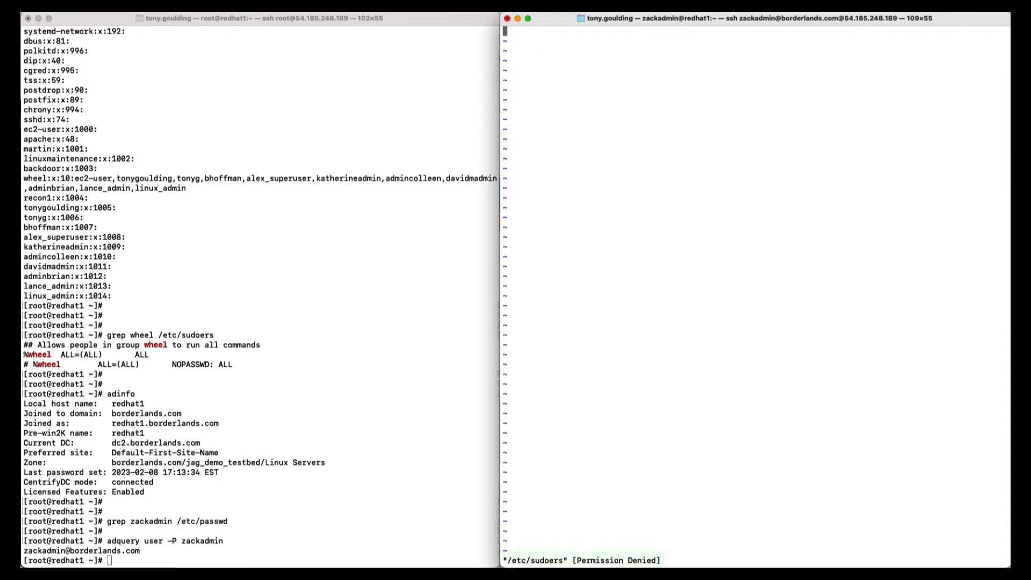
text(:q!)
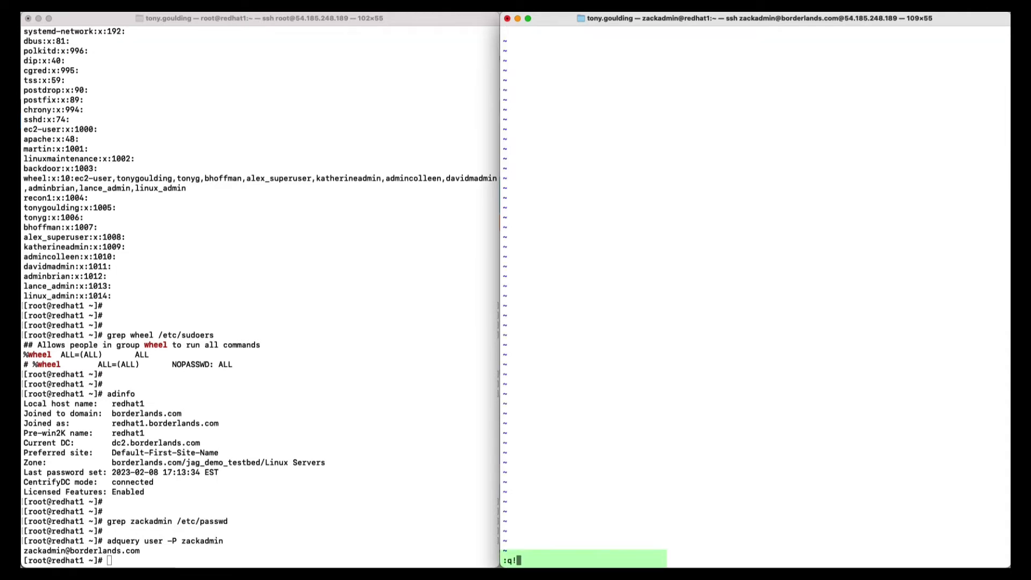
key(Return)
Rerun as dzdo vi /etc/sudoers, giving the password and choosing security-question MFA (4).
key(Return)
text(dz)
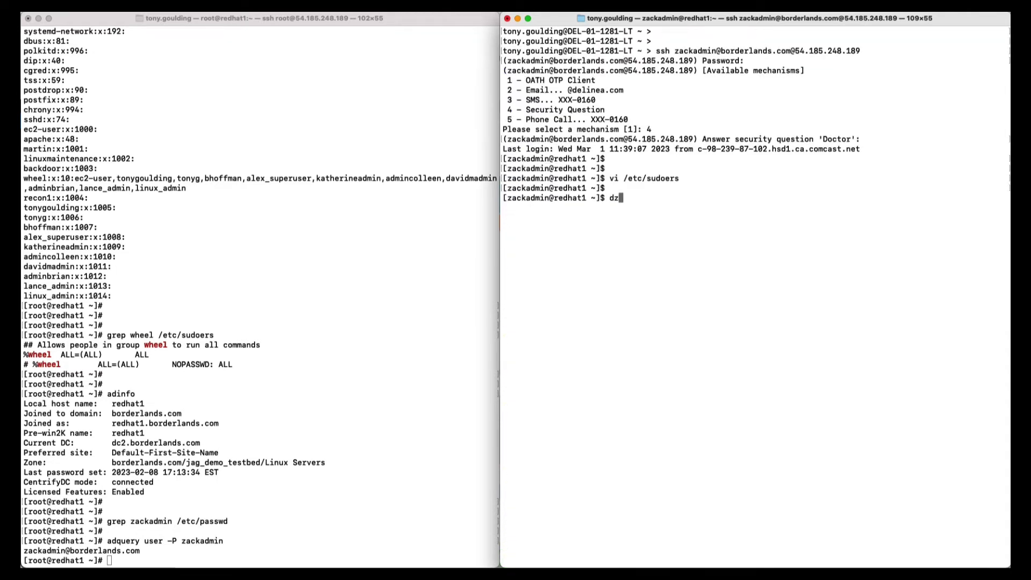
text(do vi /etc/sudoers)
key(Return)
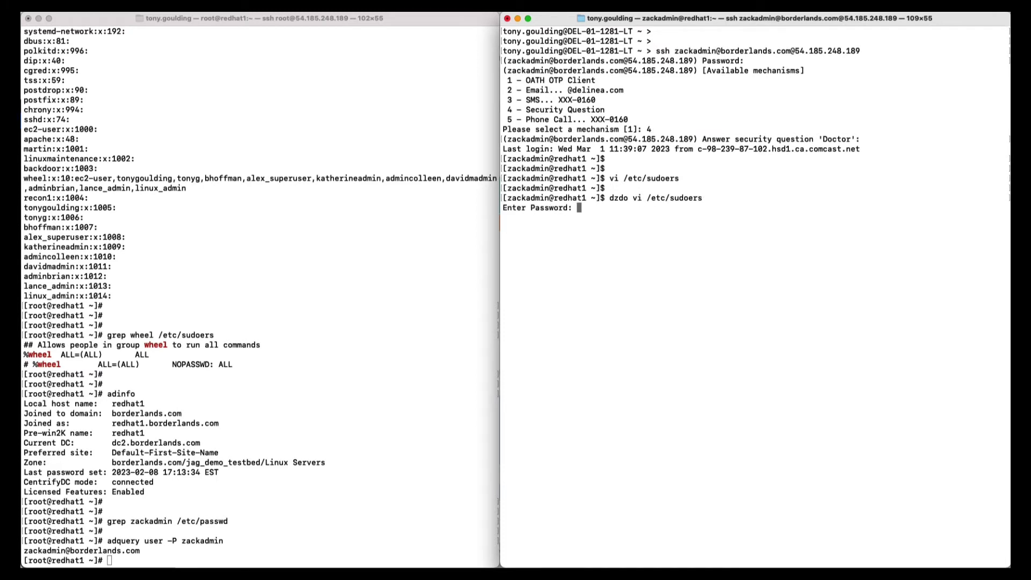
key(Return)
text(4)
key(Return)
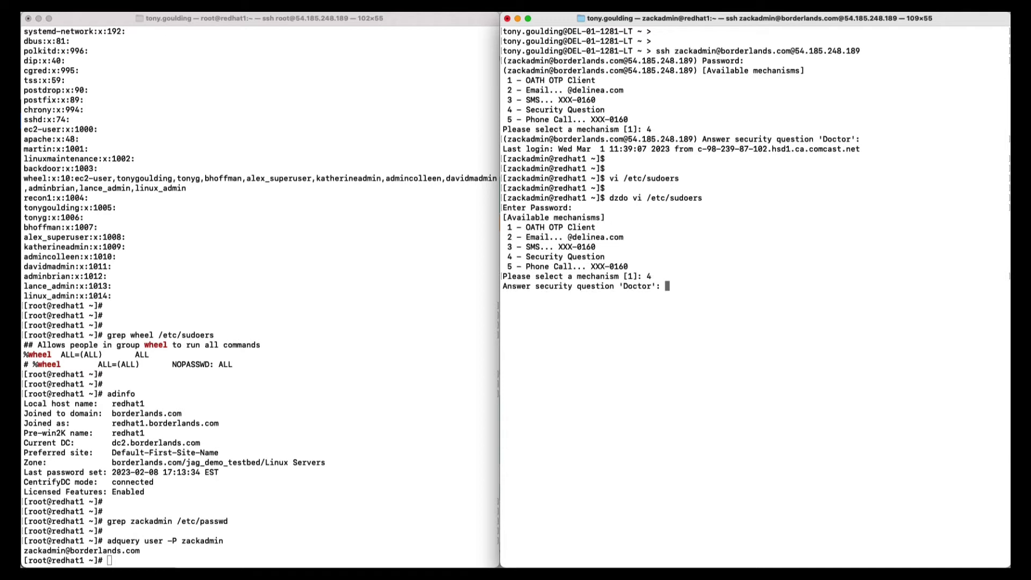
key(Return)
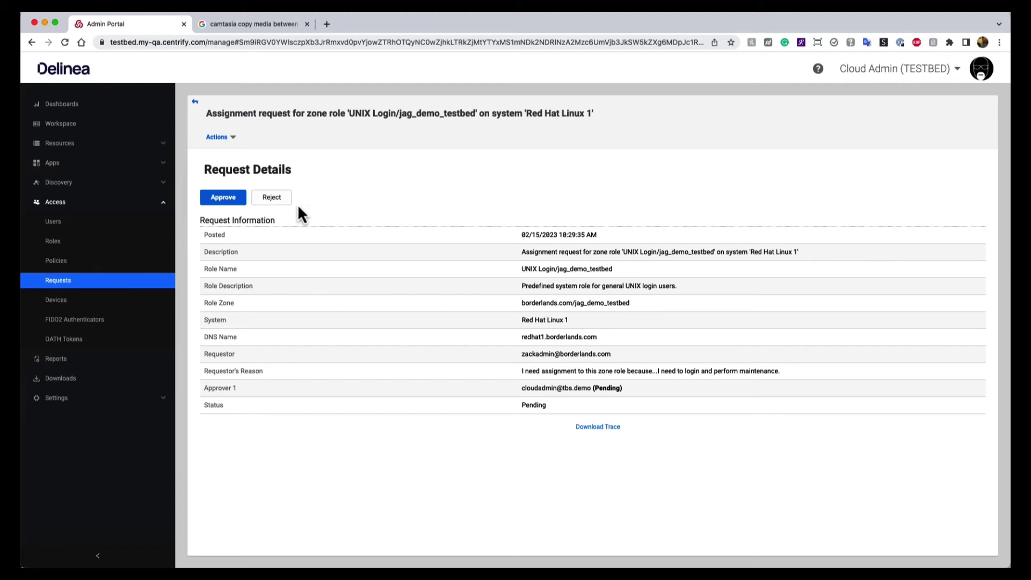
Open the Approve Zone Role Request dialog for the UNIX Login/jag_demo_testbed request.
click(239, 202)
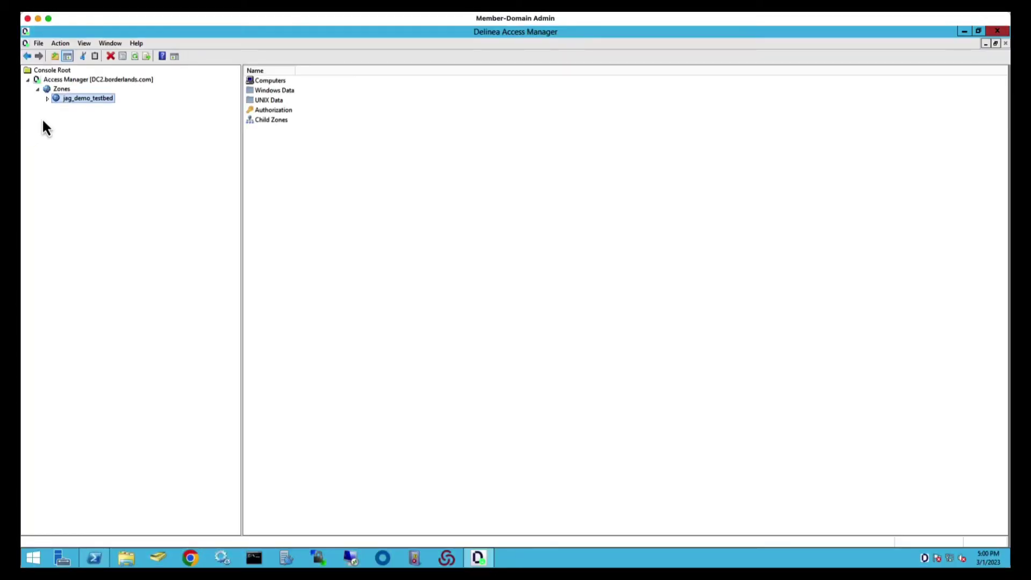
Expand jag_demo_testbed > Child Zones > Linux Servers and list its computers.
click(48, 99)
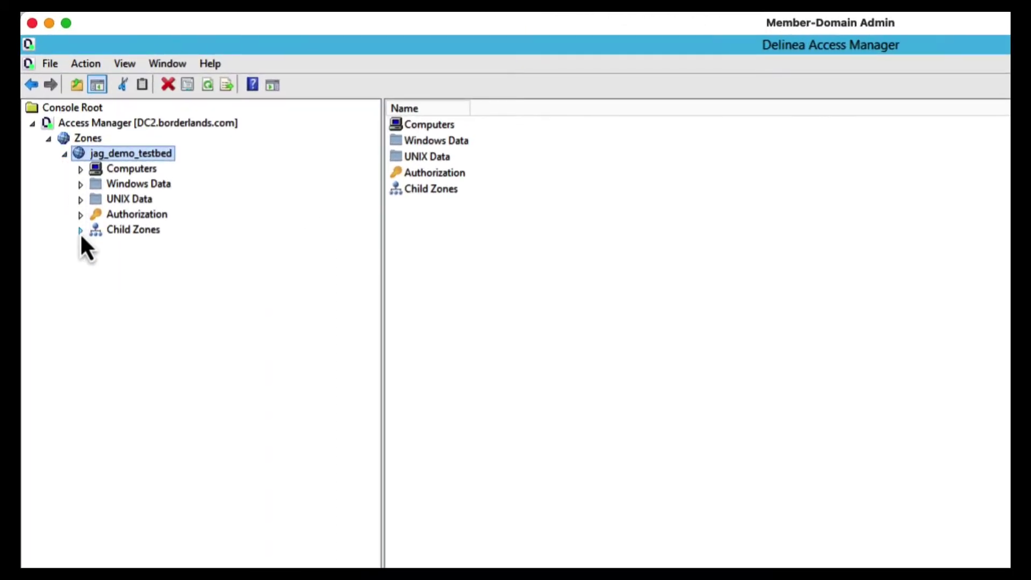
click(81, 230)
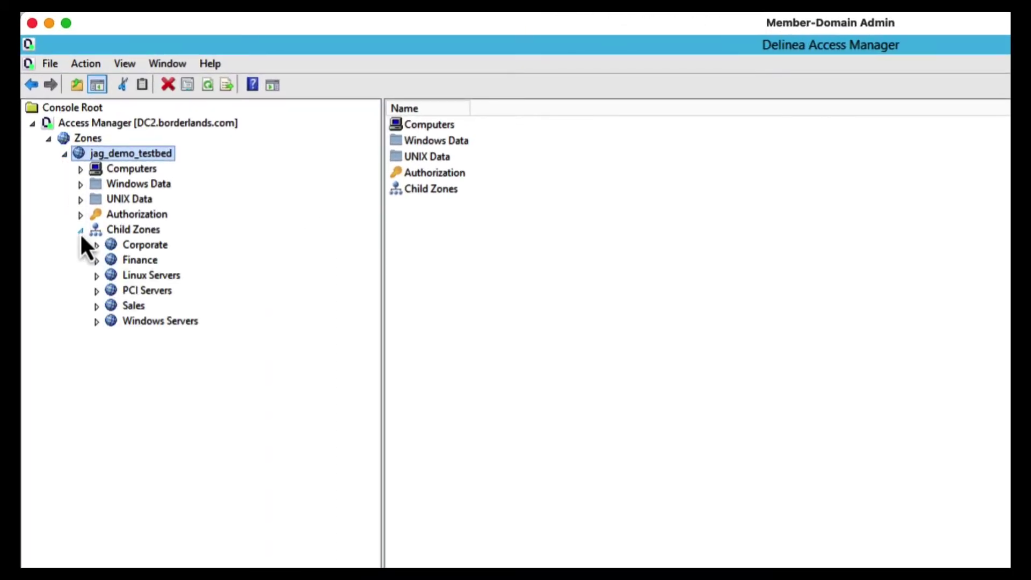
click(97, 277)
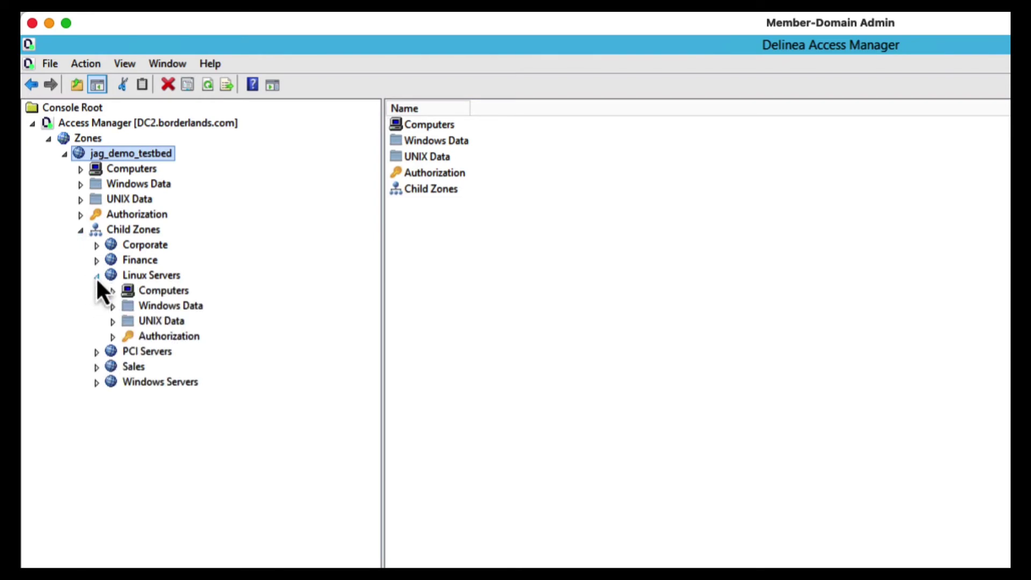
click(127, 291)
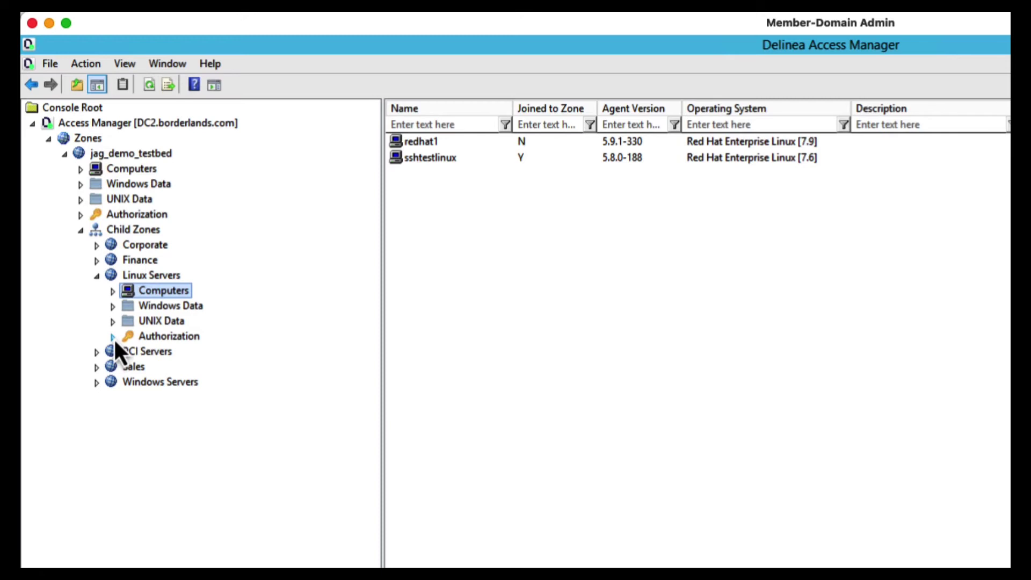
Browse Linux Servers' role definitions, UNIX command rights and role assignments.
click(113, 337)
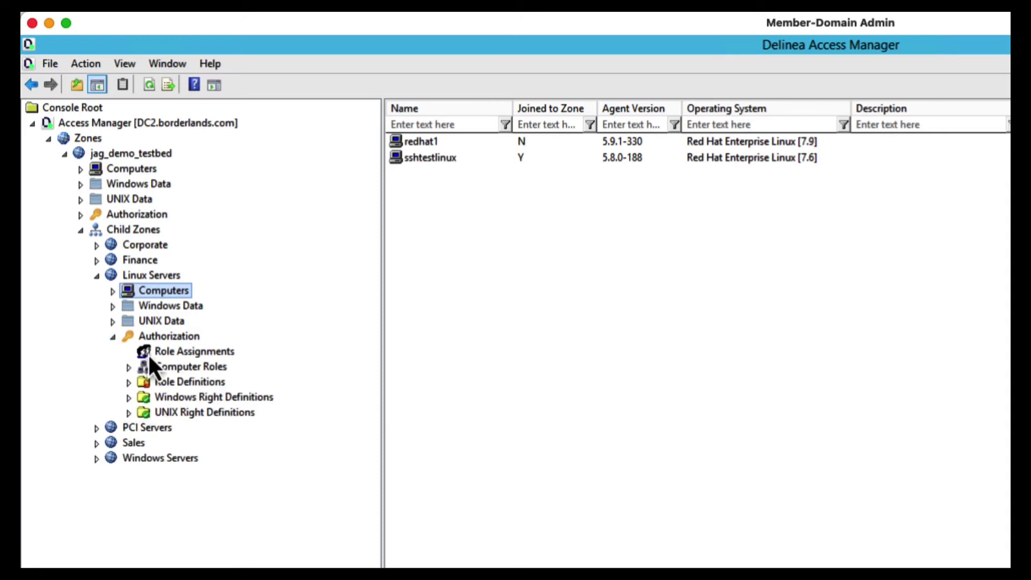
click(224, 395)
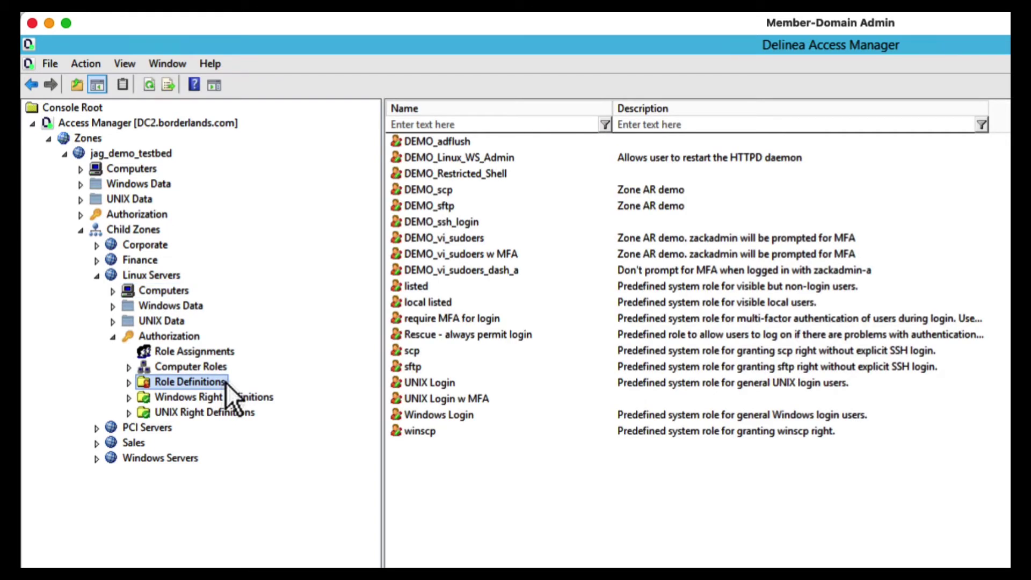
click(129, 413)
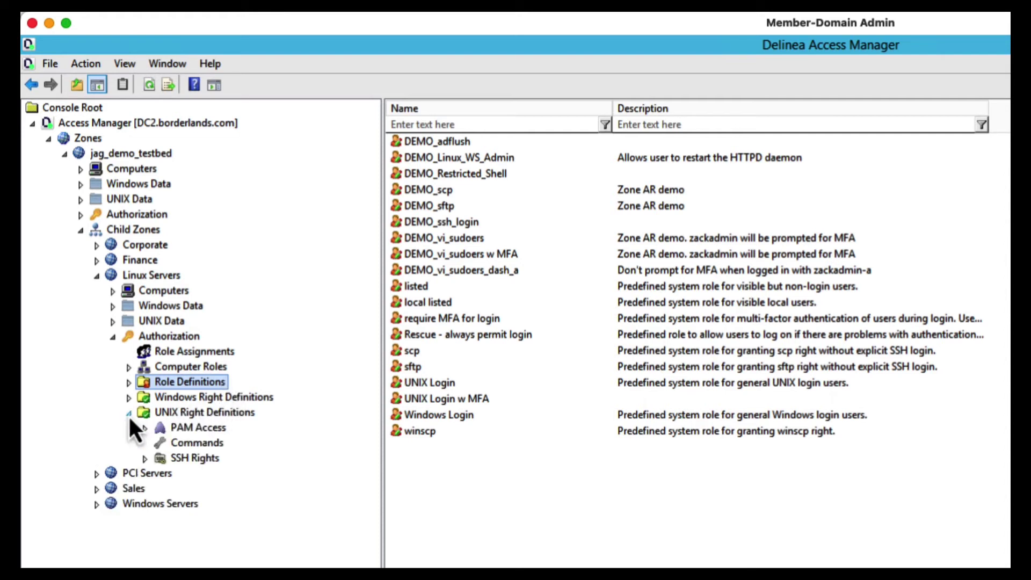
click(195, 445)
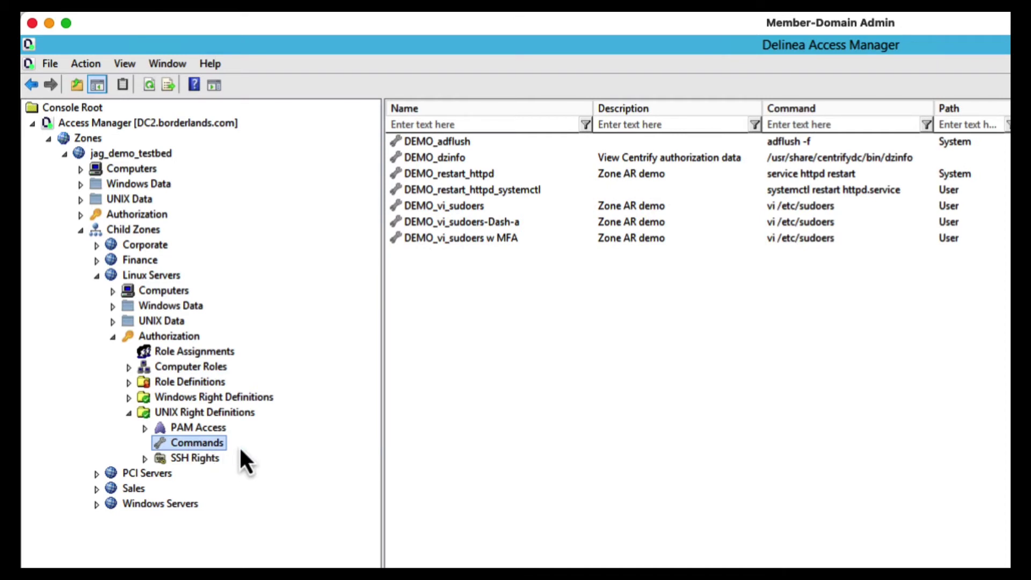
click(233, 353)
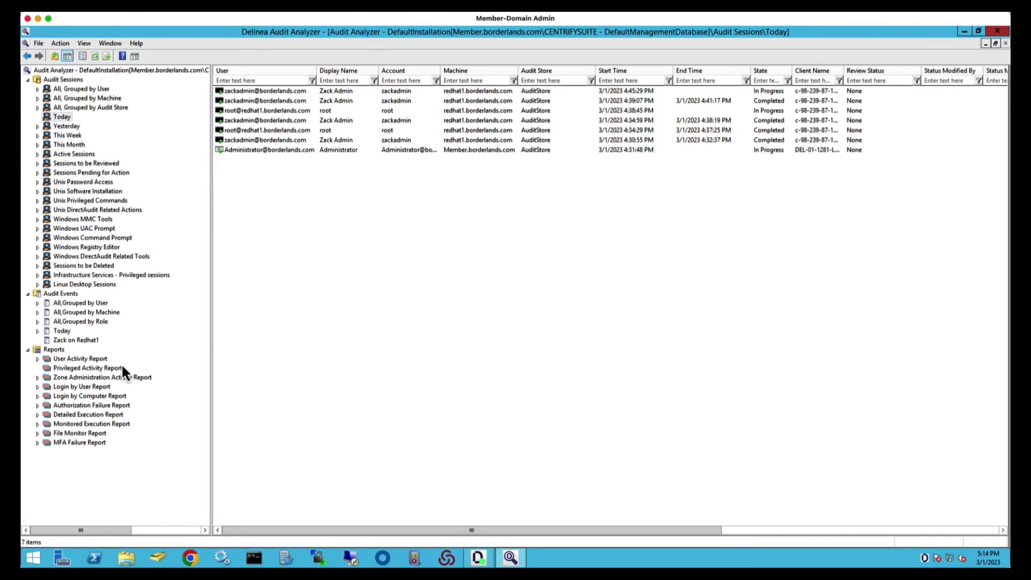
Generate a new Privileged Activity Report limited to the domain admin's user account.
click(114, 368)
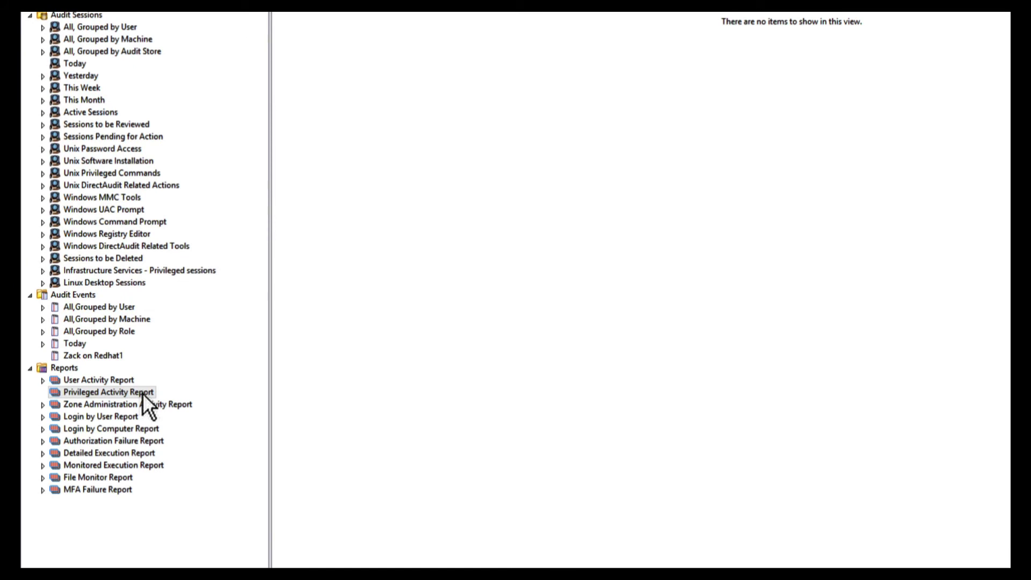
right_click(143, 392)
click(183, 404)
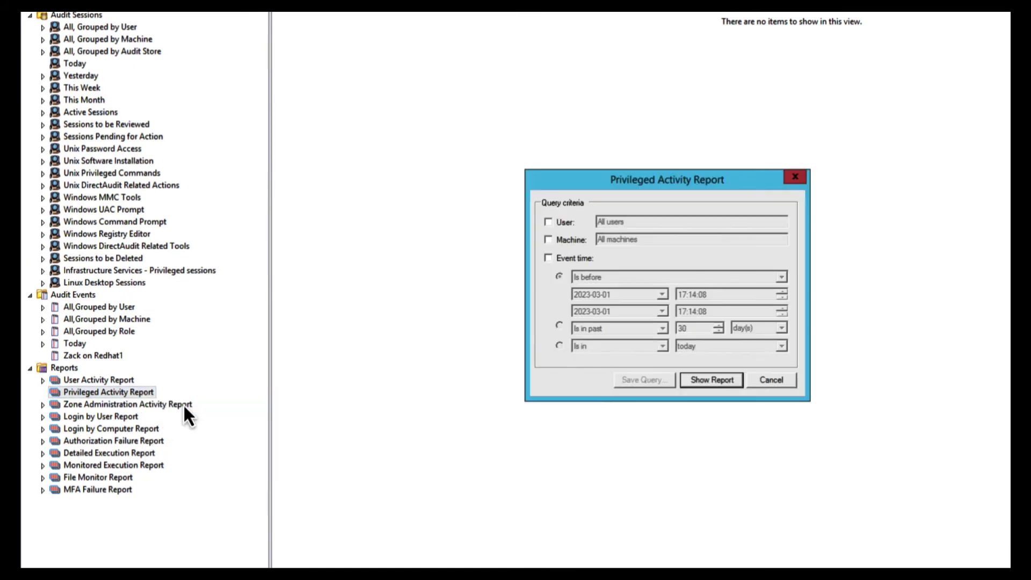
click(548, 222)
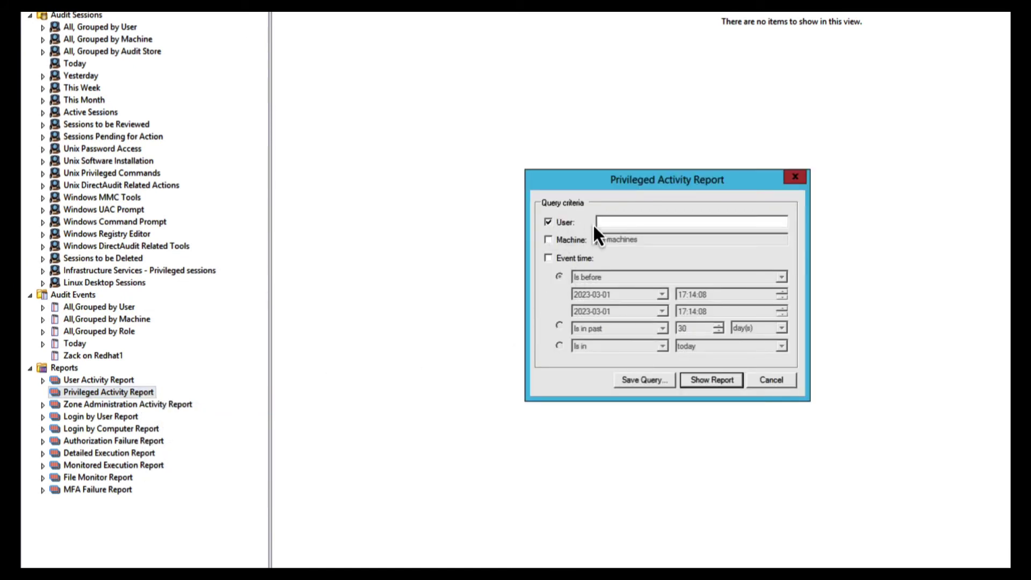
click(715, 378)
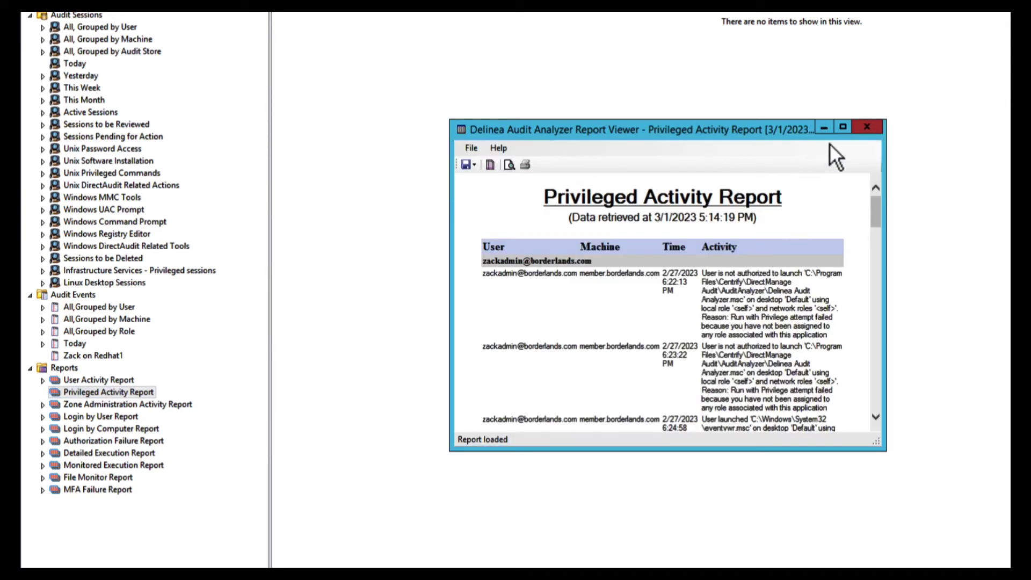
View the report full screen, then close the viewer and answer the save-query prompt.
click(843, 128)
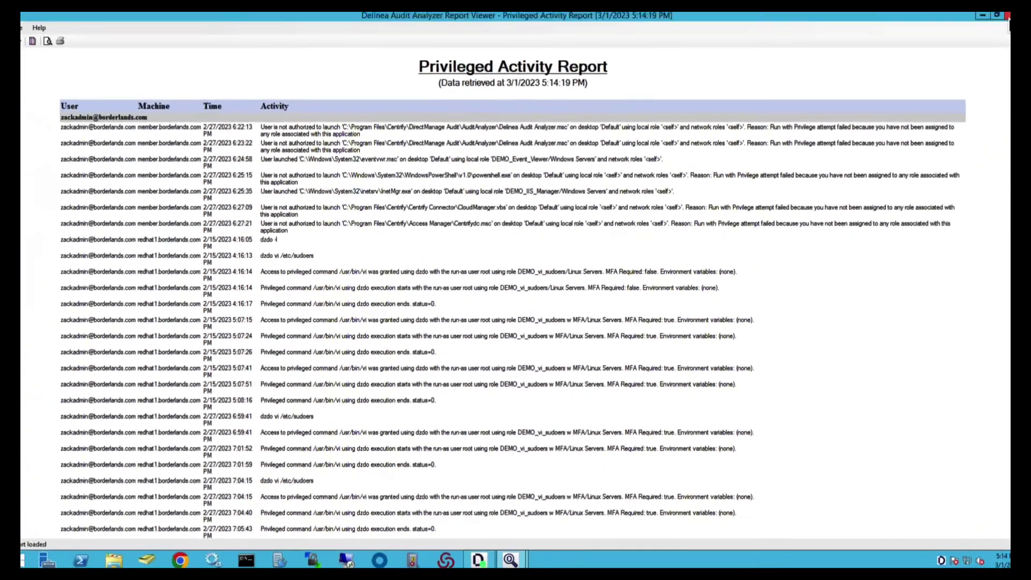
click(994, 32)
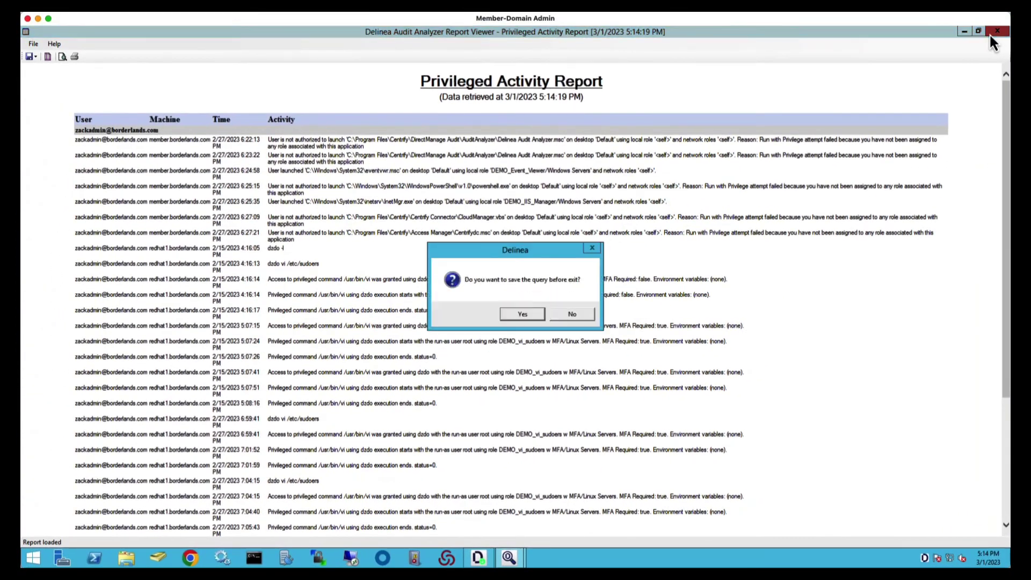
click(581, 315)
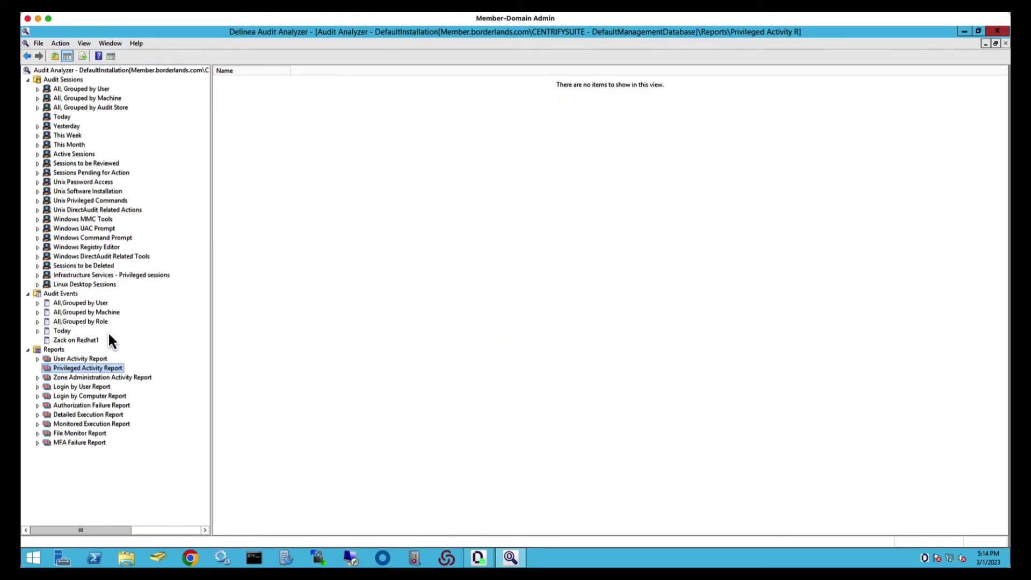
Show the saved redhat1 query's events and review its definition and event types, cancelling unchanged.
click(88, 342)
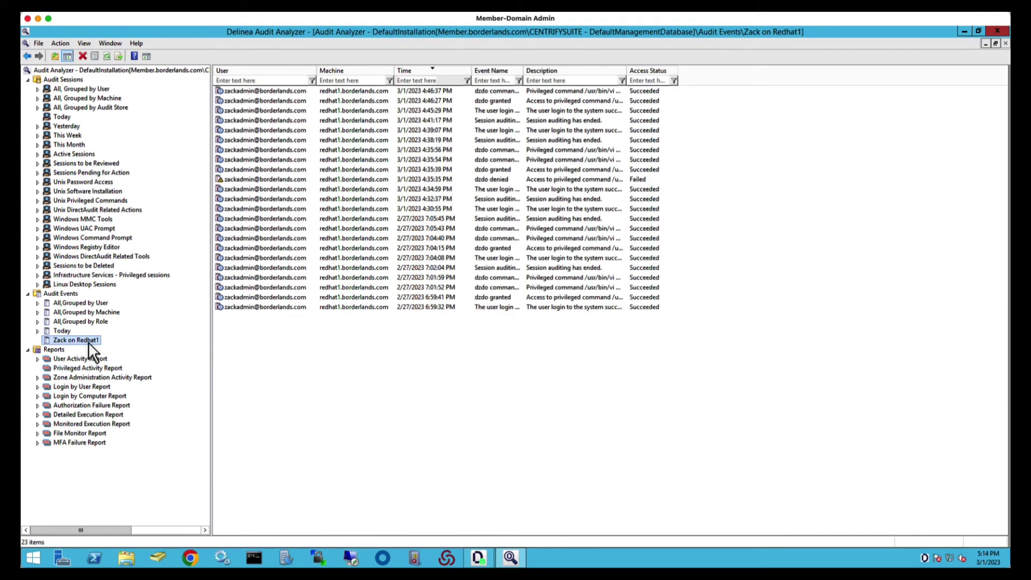
right_click(88, 341)
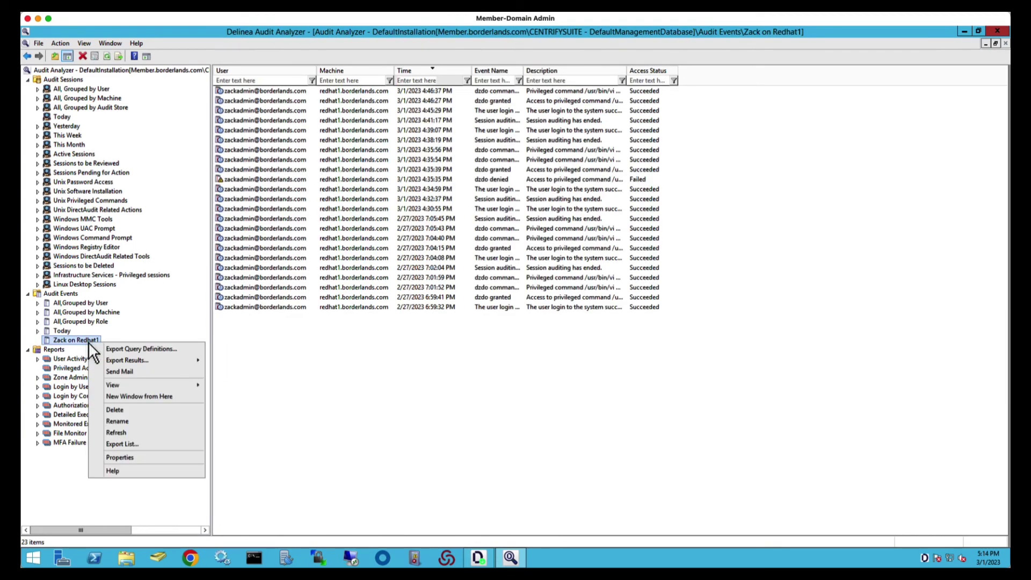
click(147, 459)
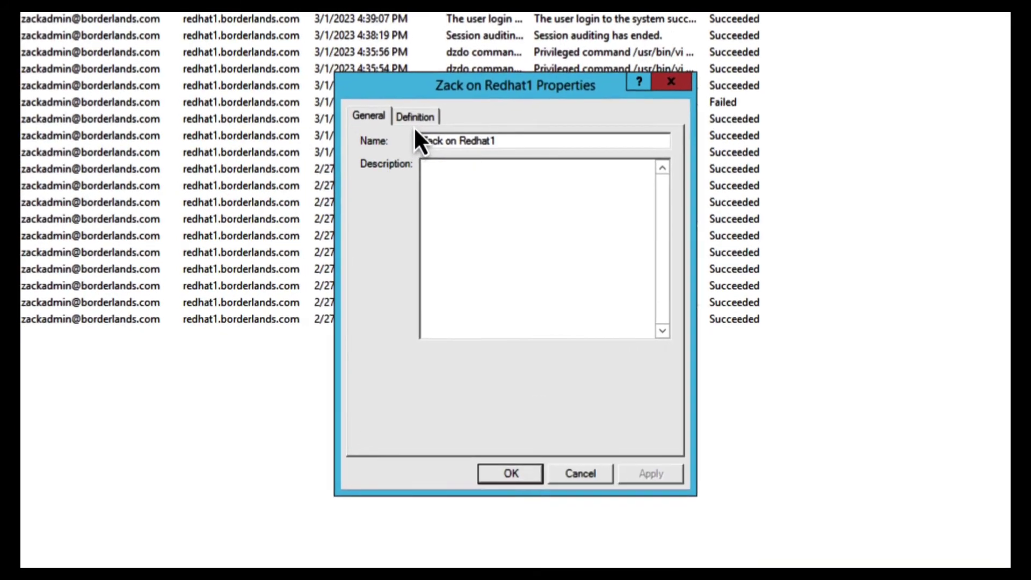
click(423, 118)
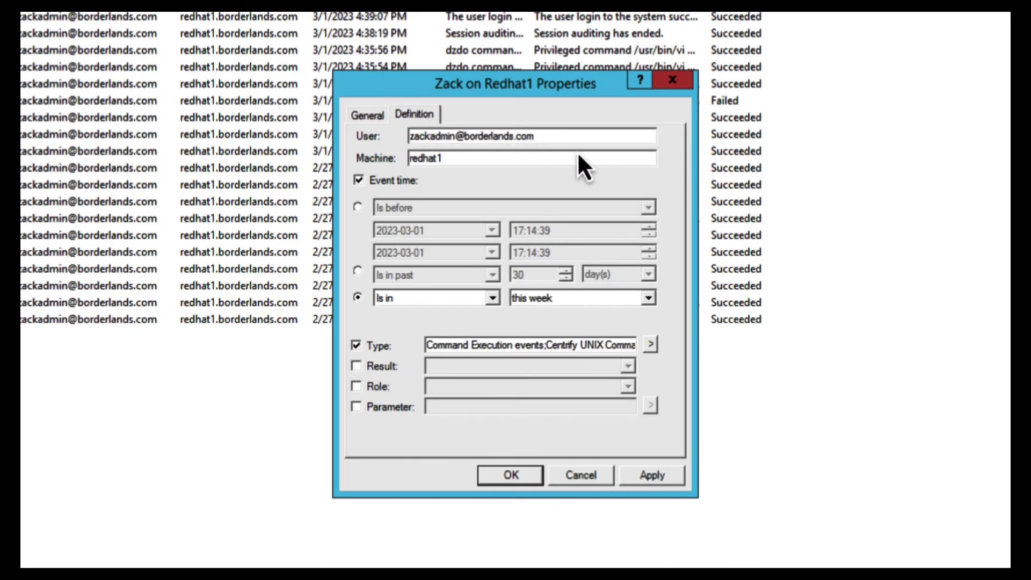
click(650, 343)
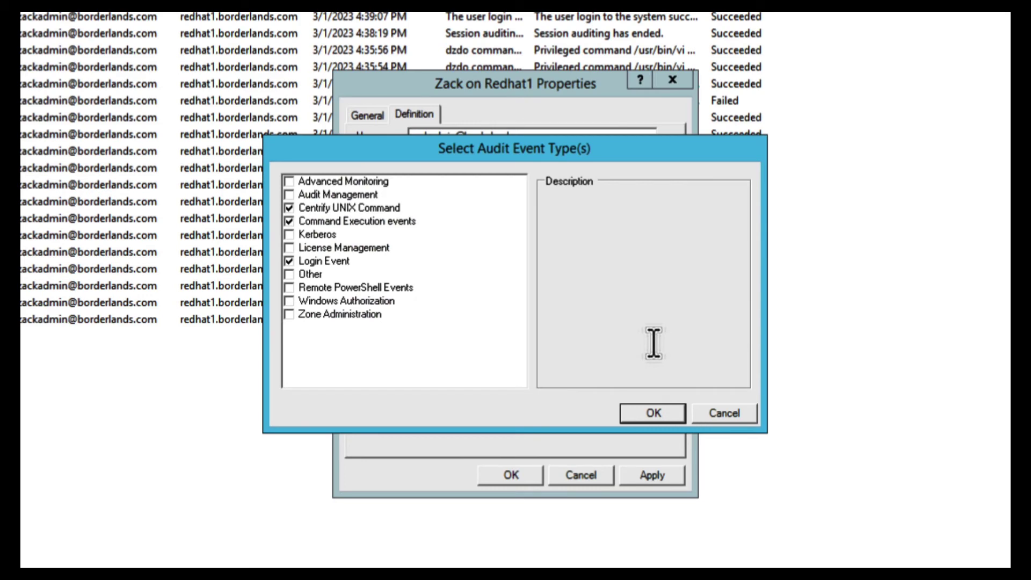
click(722, 413)
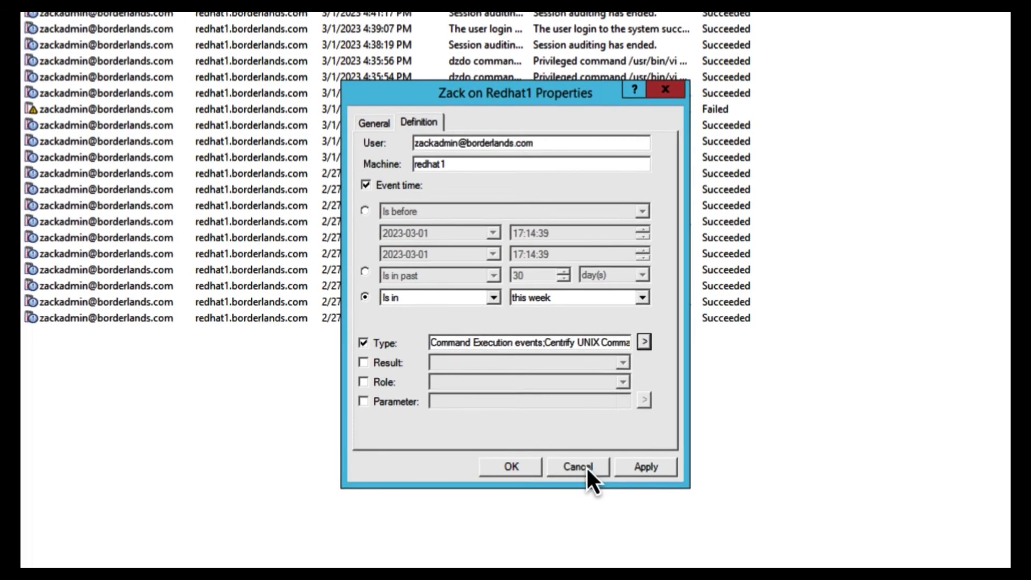
click(585, 475)
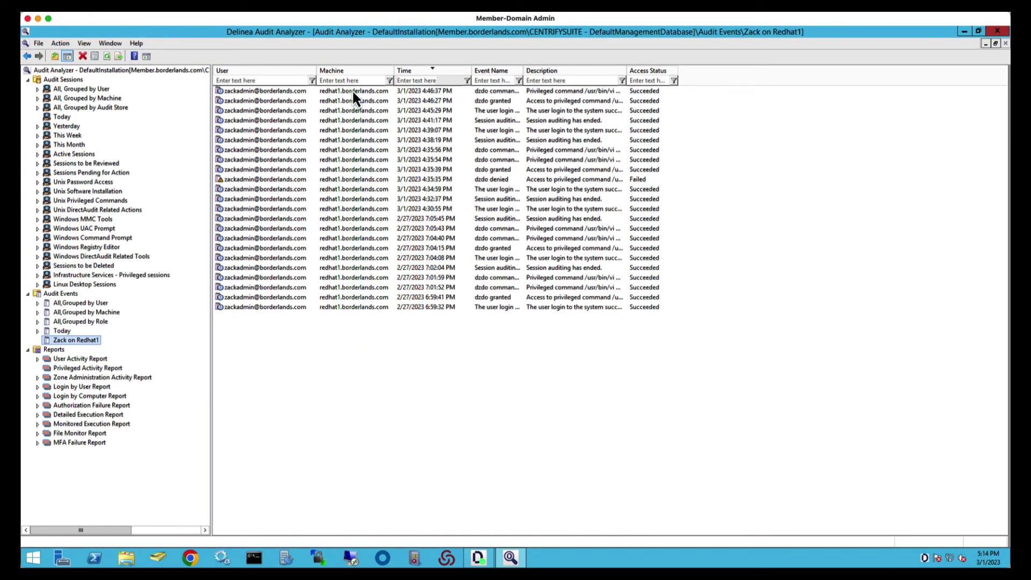
Replay the latest recorded redhat1 session, including dzdo vi /etc/sudoers, from the beginning.
double_click(352, 91)
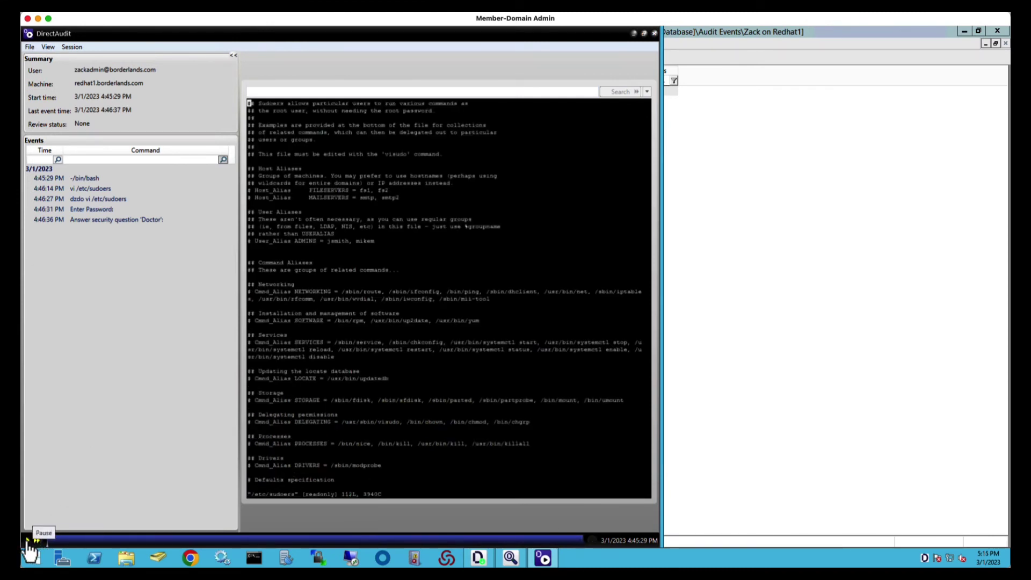
click(28, 540)
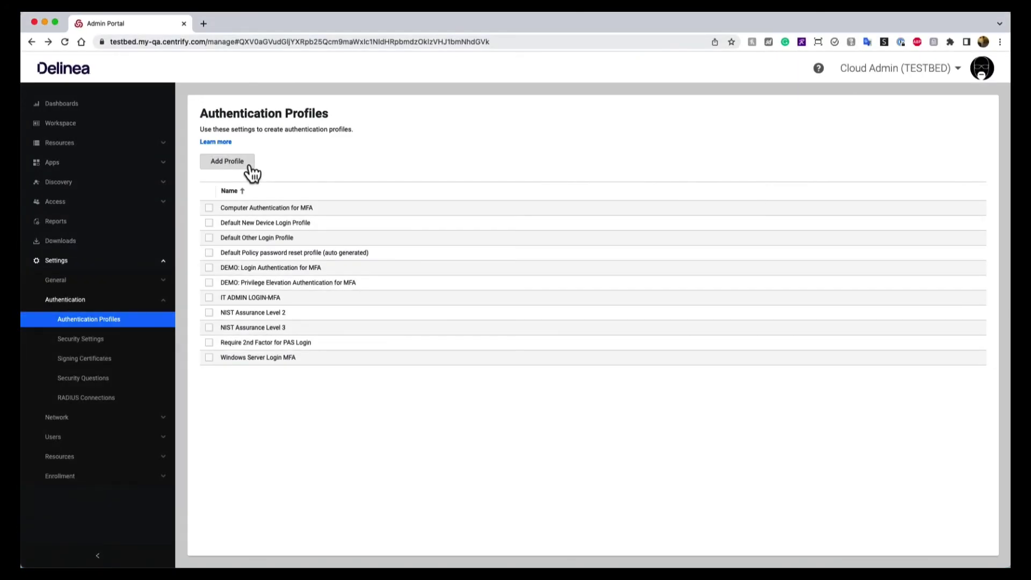
Create the 'NIST AAL3' profile with Password and Email code first, FIDO2 as second challenge.
click(231, 161)
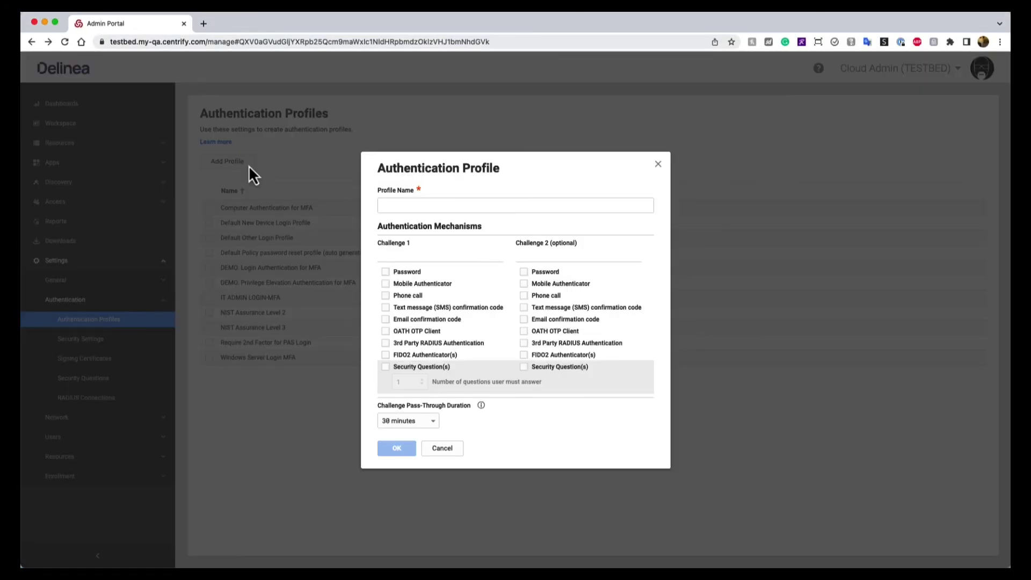
click(414, 202)
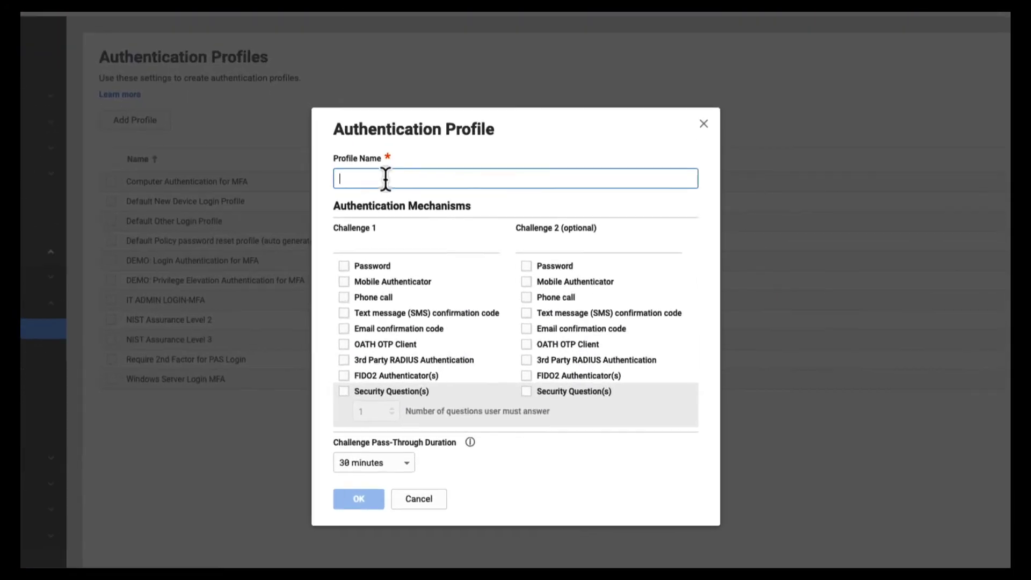
text(NIS)
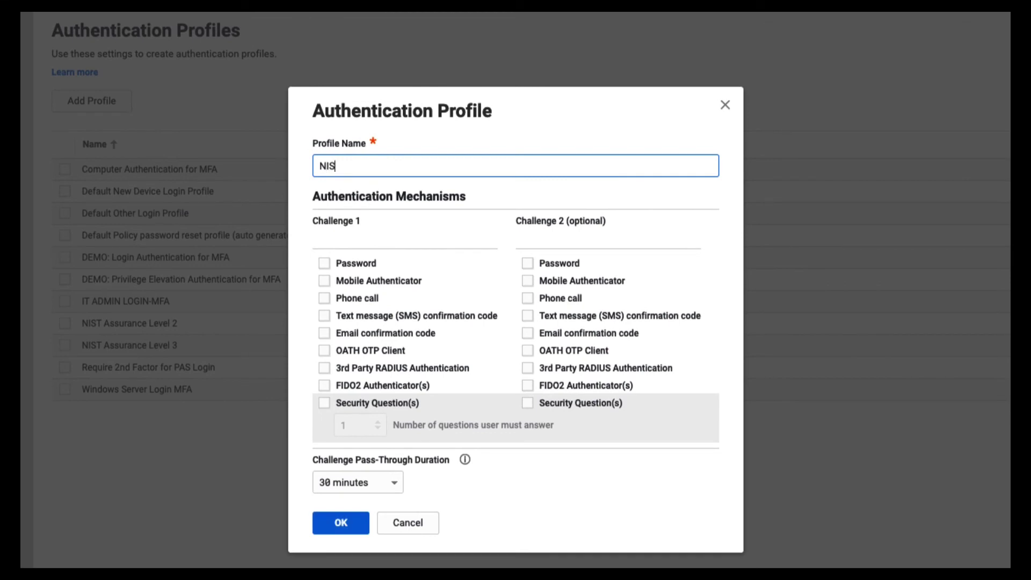
text(T AAL3)
click(326, 262)
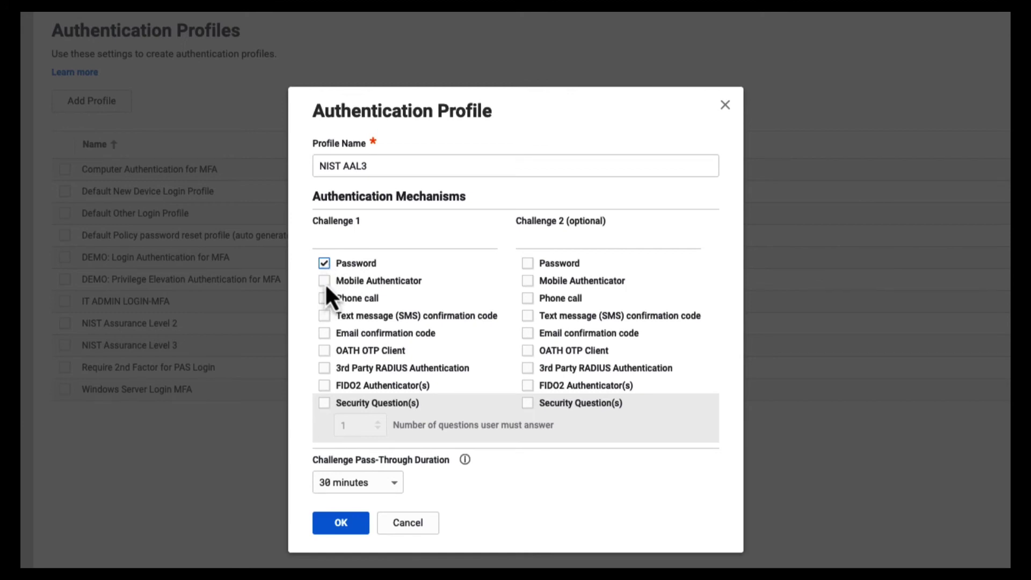
click(324, 333)
click(528, 388)
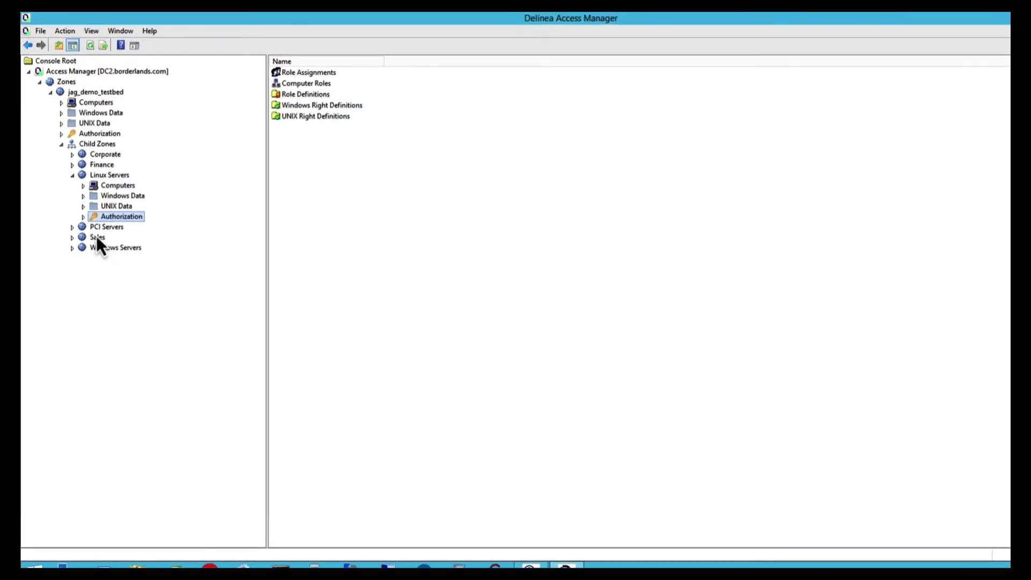
Review the Linux Servers zone's UNIX Login w MFA role properties for its multi-factor login requirement.
click(94, 208)
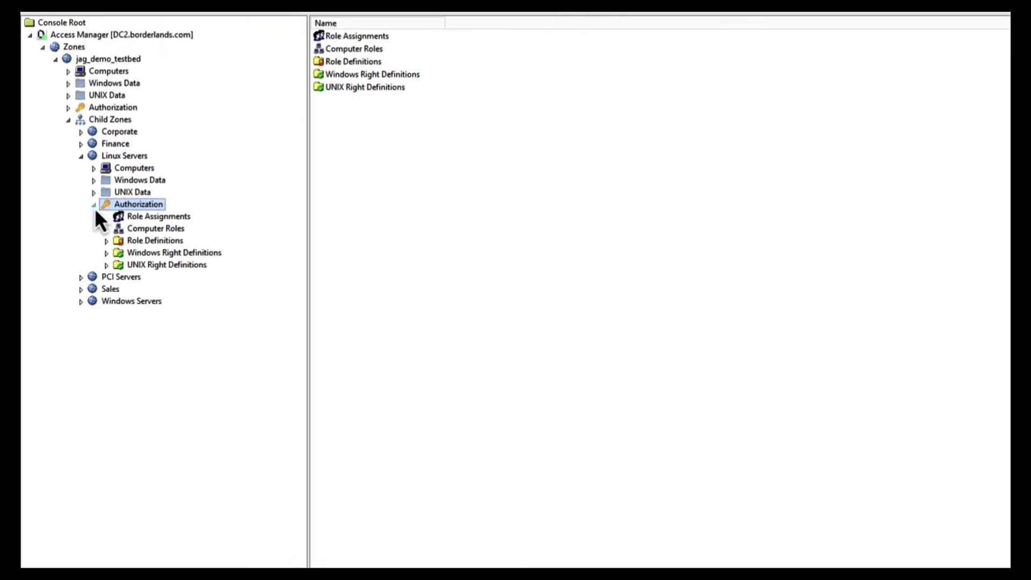
click(106, 241)
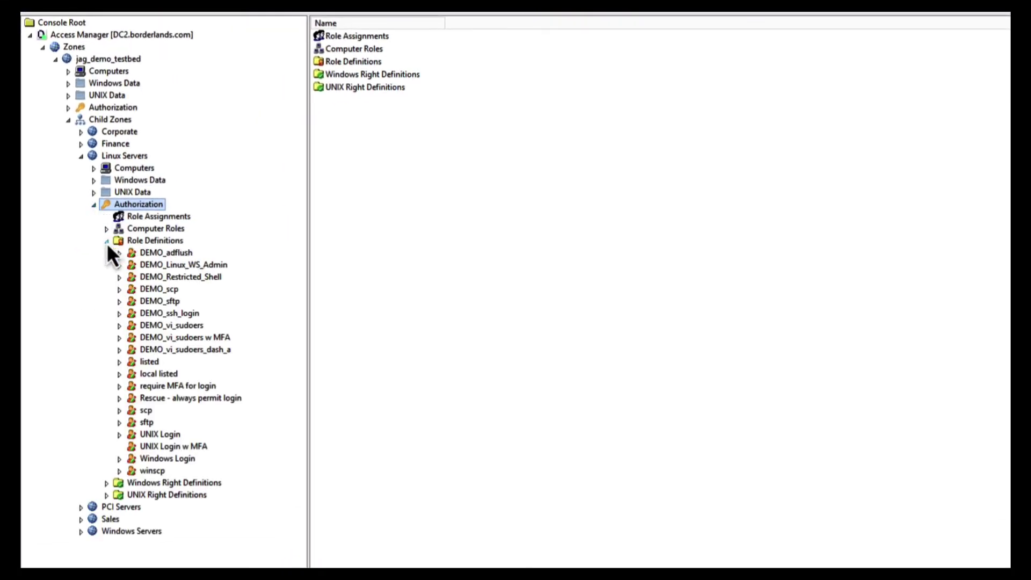
right_click(185, 446)
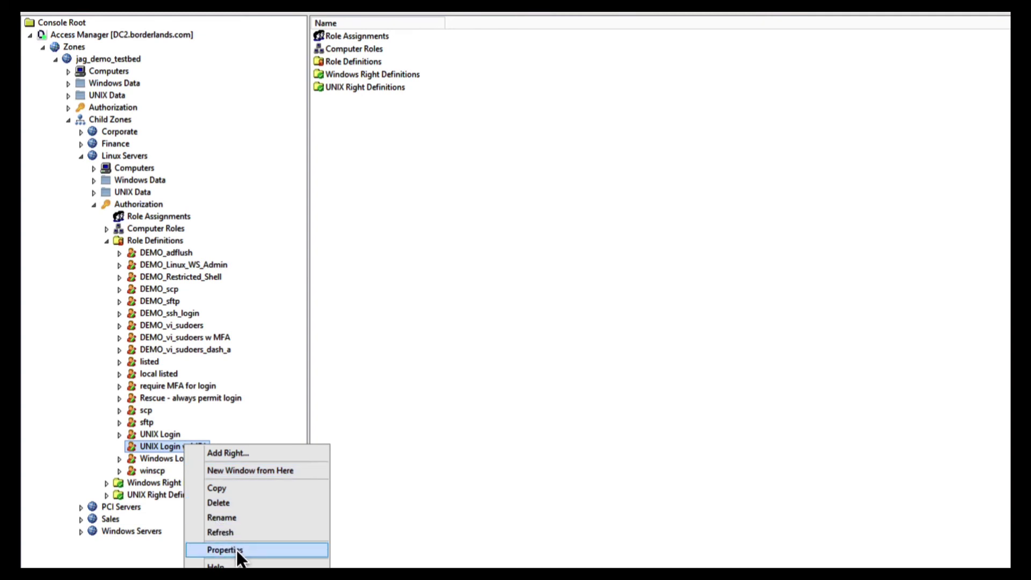
click(236, 550)
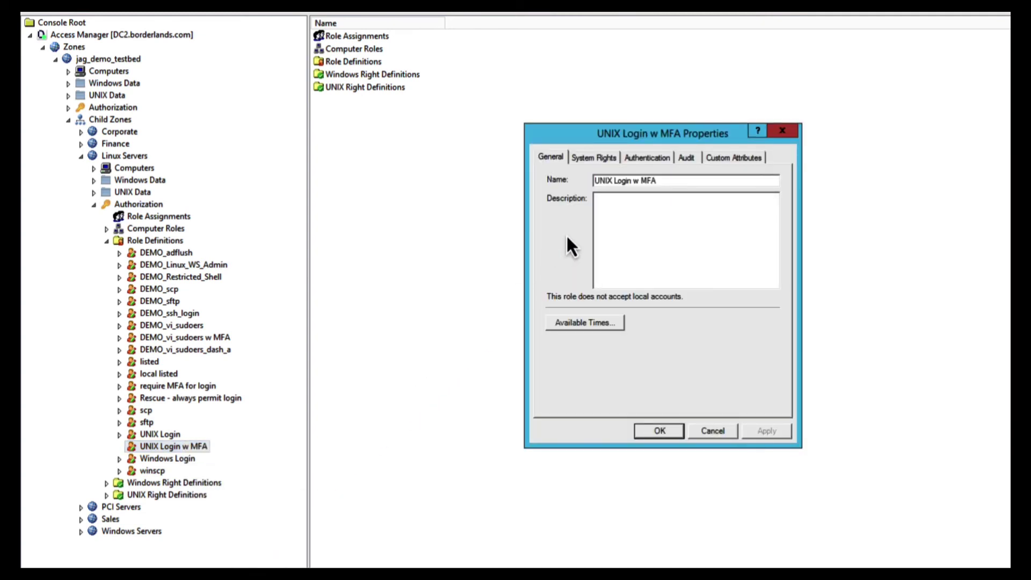
click(648, 155)
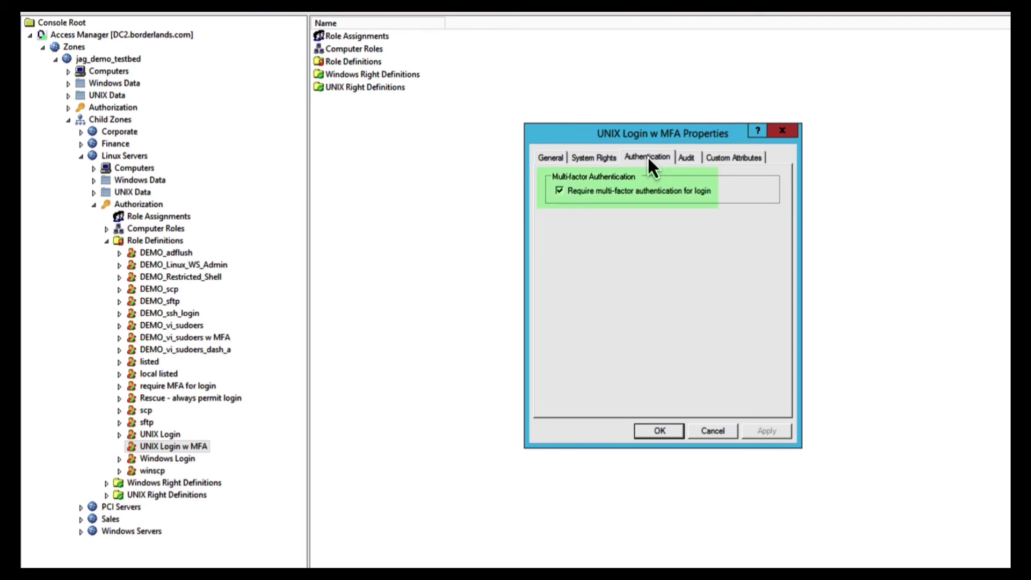
click(703, 429)
Open the DEMO_vi_sudoers w MFA command right's re-authentication attributes.
click(105, 494)
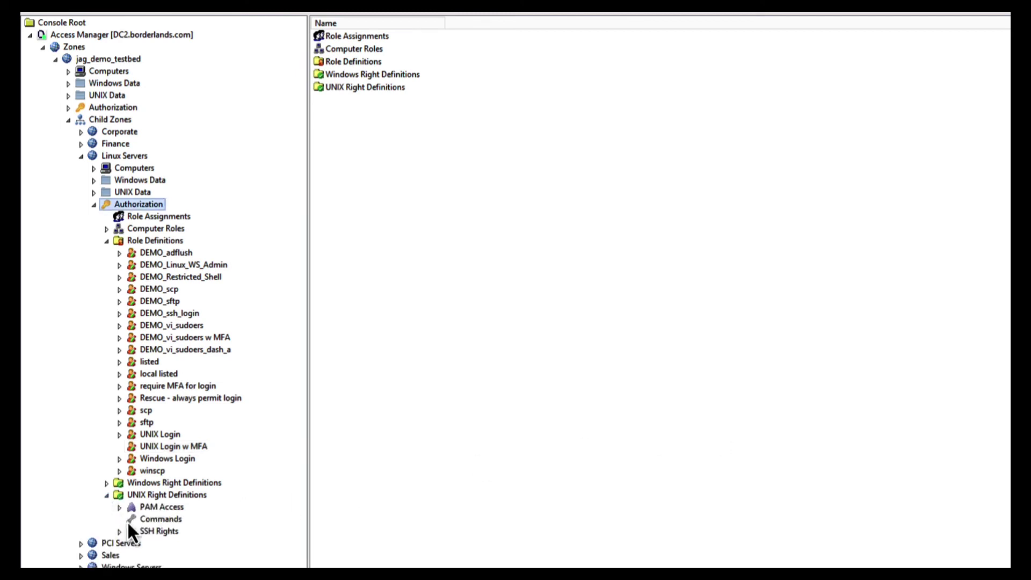
click(127, 520)
double_click(389, 126)
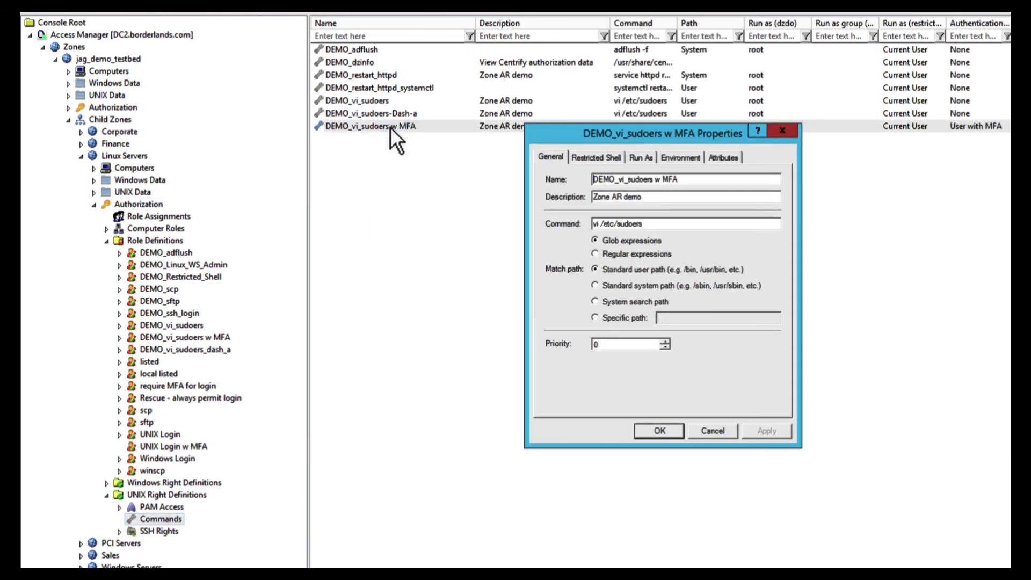
click(713, 156)
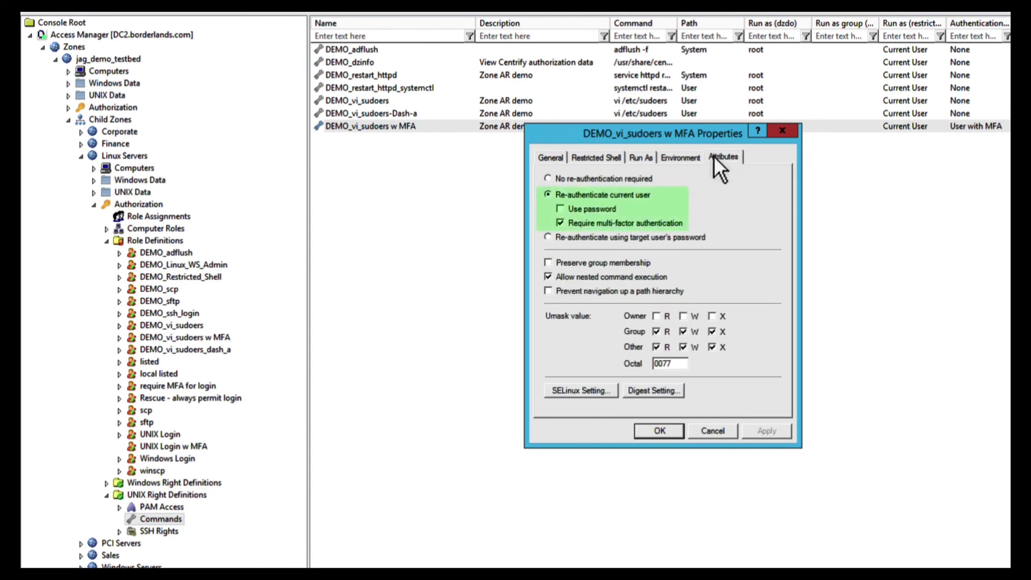